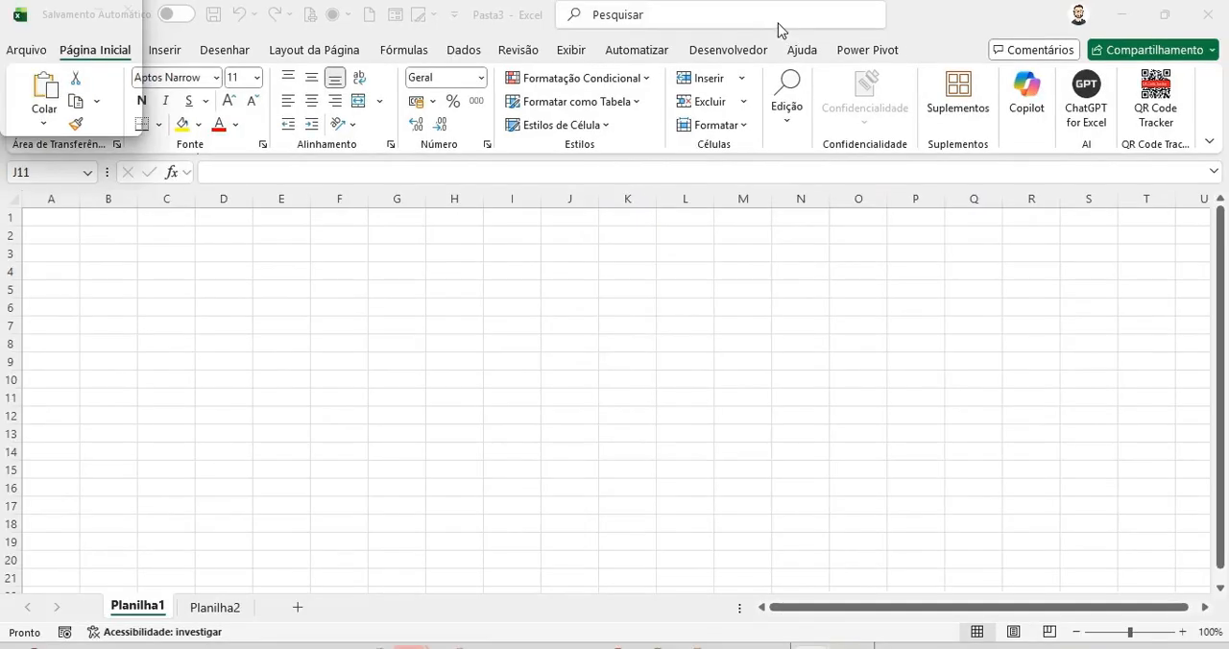
# Step: Enable the Desenvolvedor tab in the ribbon customization options
pyautogui.click(29, 51)
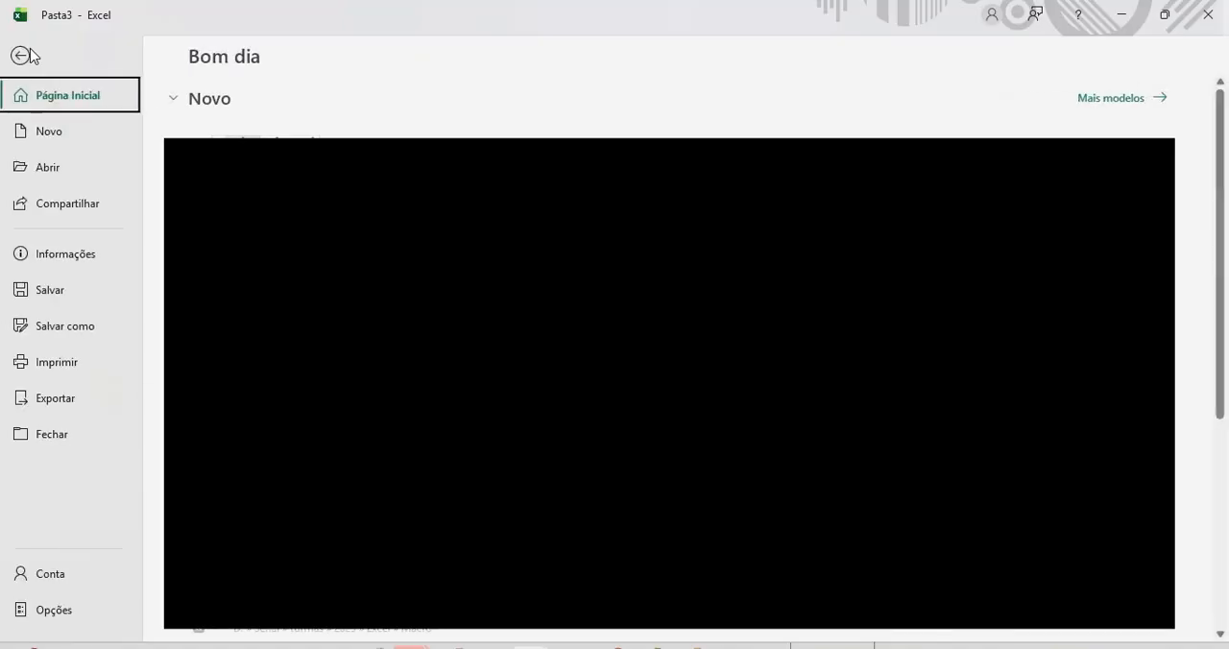
pyautogui.click(67, 614)
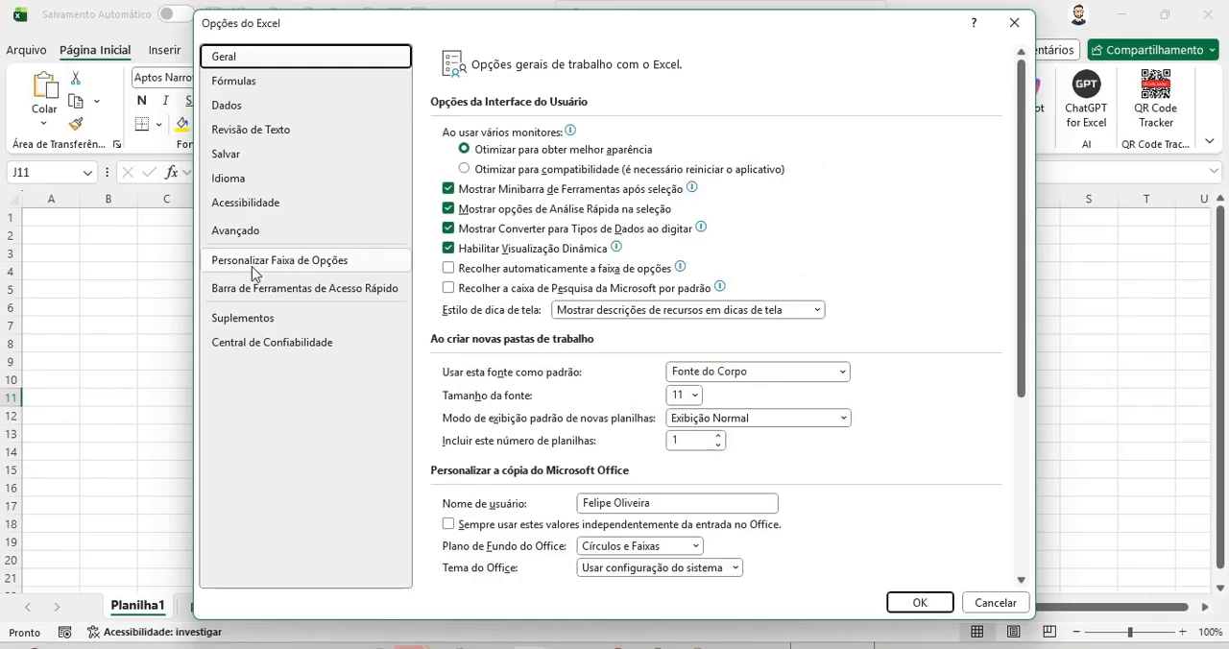
pyautogui.click(242, 272)
pyautogui.scroll(-2, 910, 459)
pyautogui.scroll(-1, 910, 460)
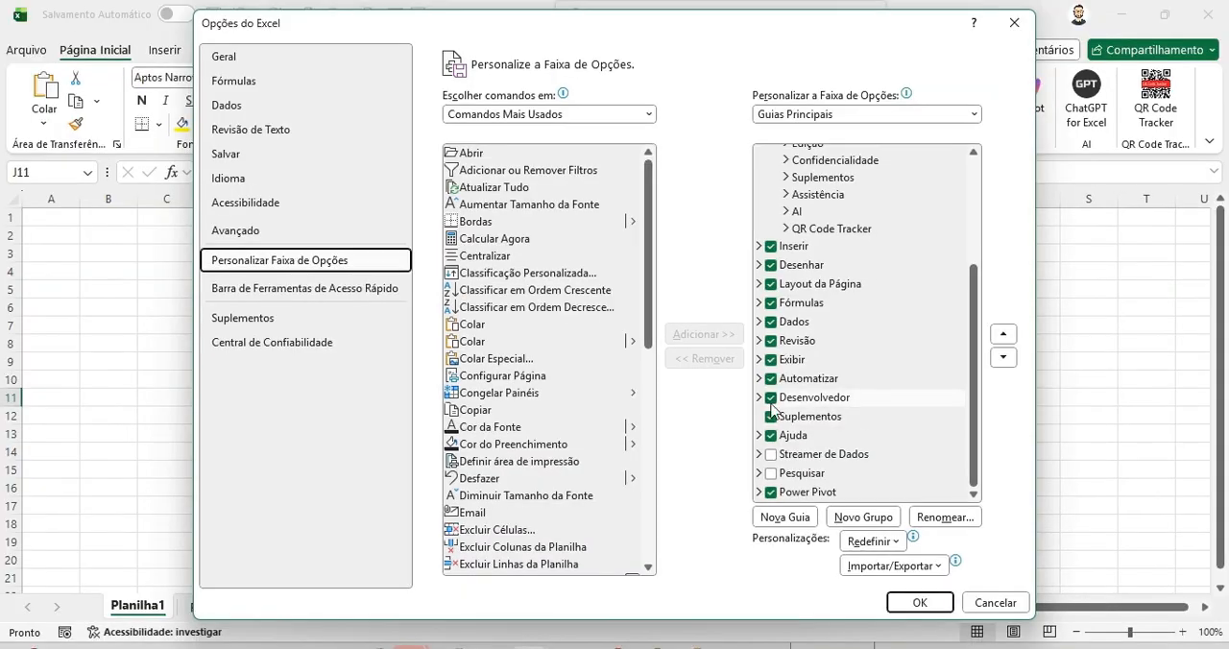
pyautogui.click(384, 377)
pyautogui.click(772, 399)
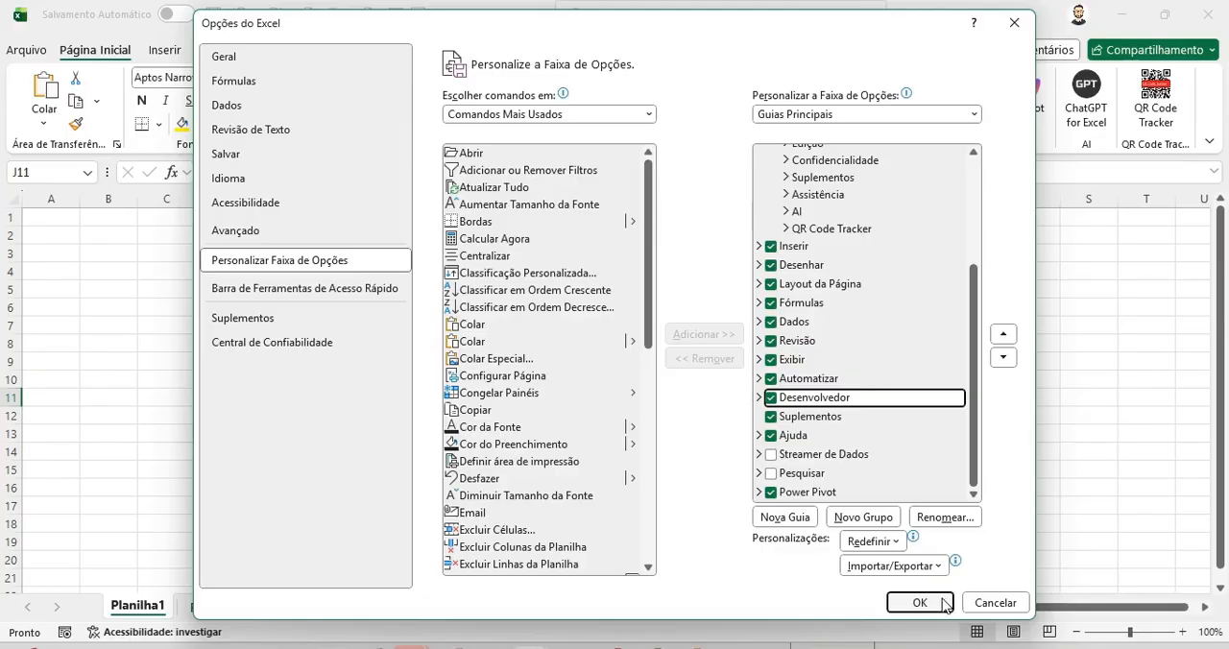
pyautogui.click(915, 613)
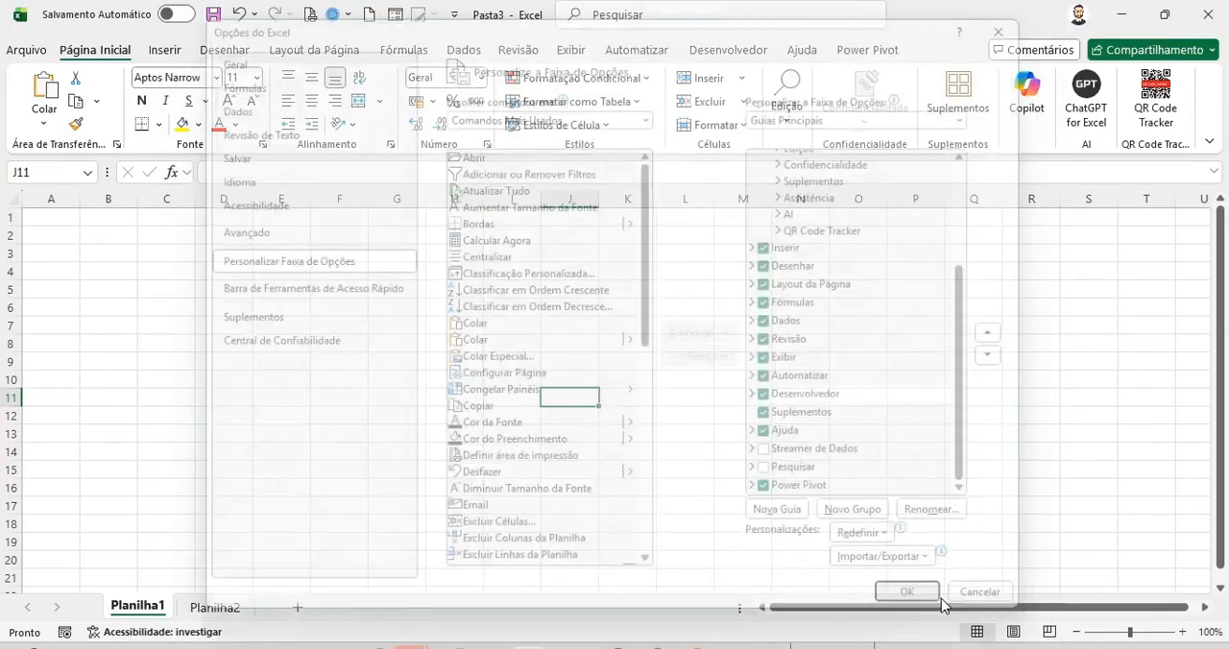
# Step: Insert a right block arrow shape about 2.41 × 2.49 cm near columns G–H and drag its rotation handle
pyautogui.click(746, 56)
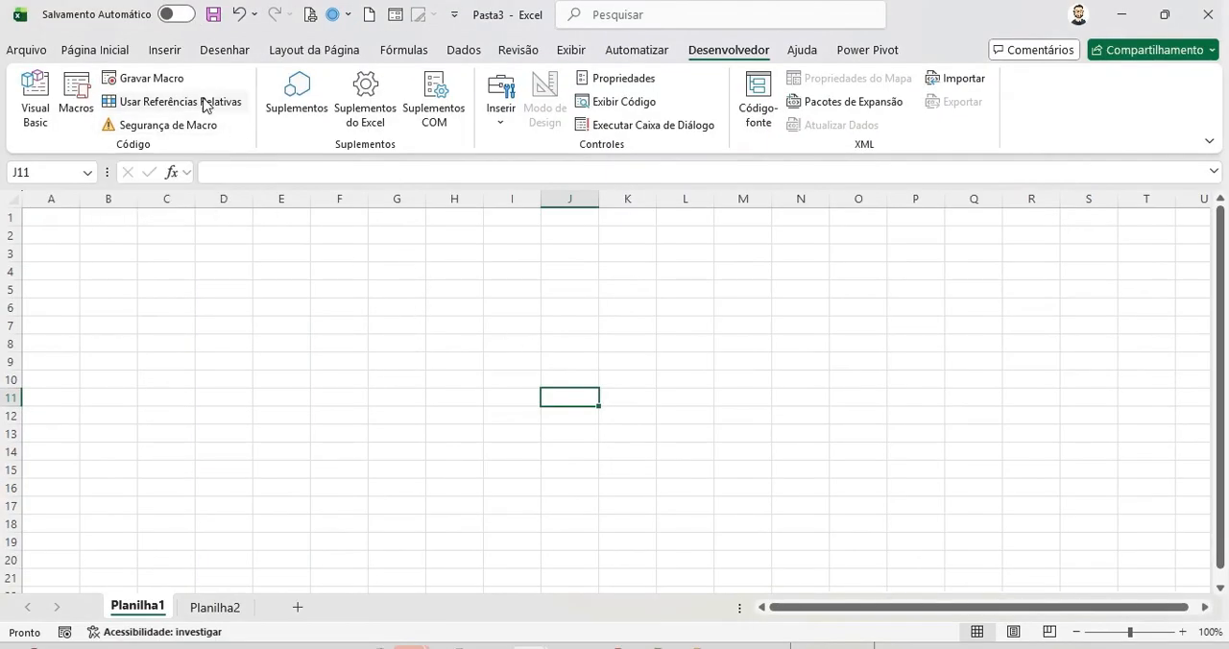
pyautogui.click(170, 53)
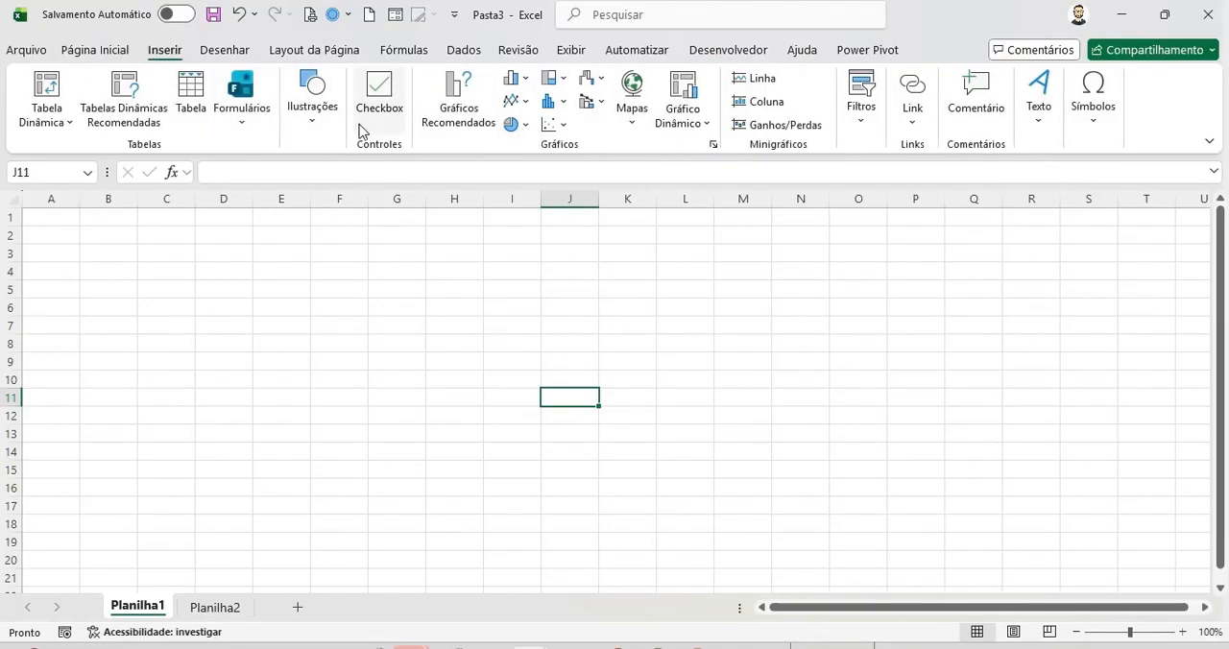
pyautogui.click(326, 137)
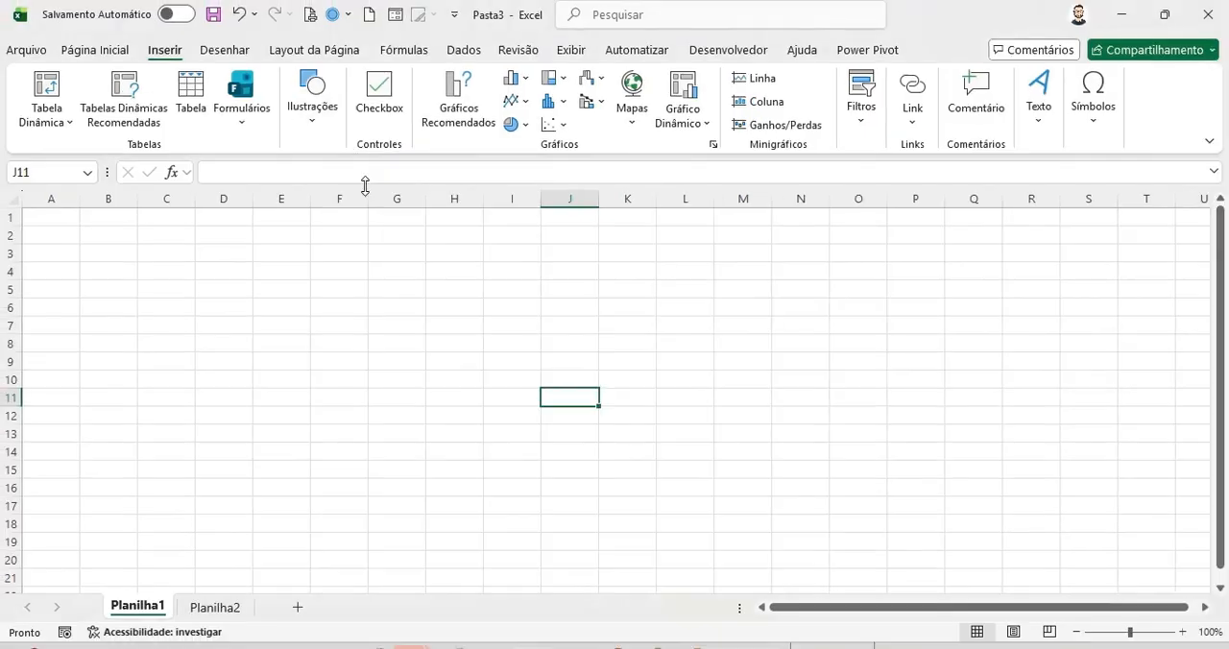
pyautogui.click(309, 125)
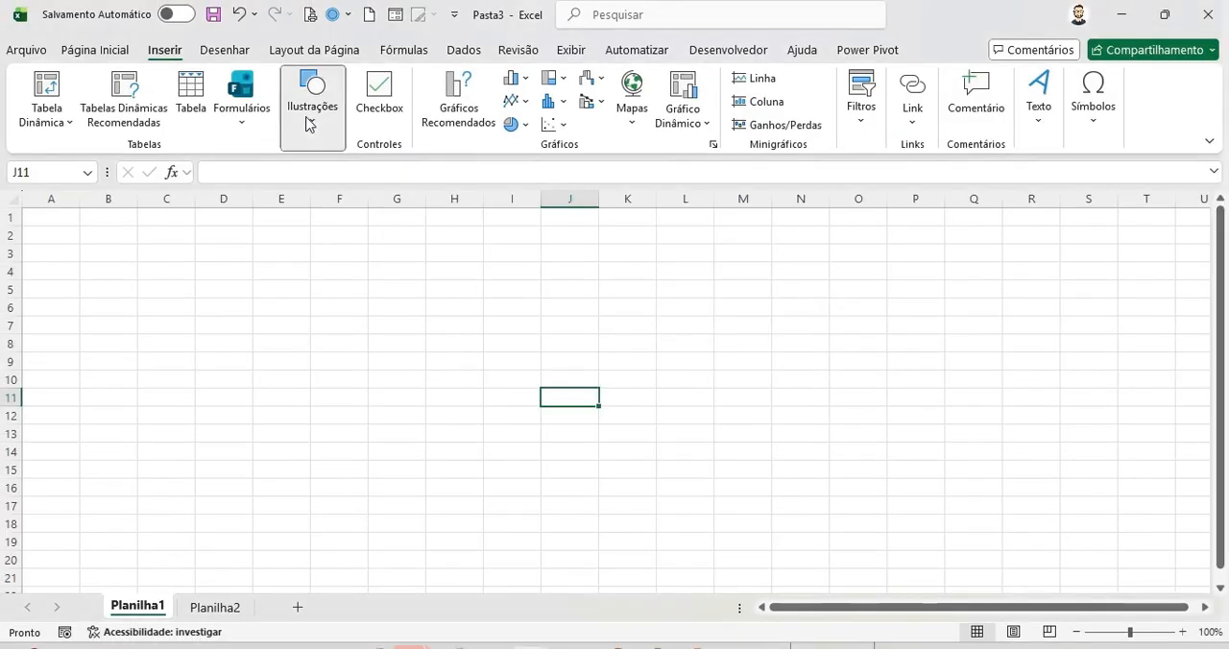
pyautogui.click(352, 212)
pyautogui.click(543, 265)
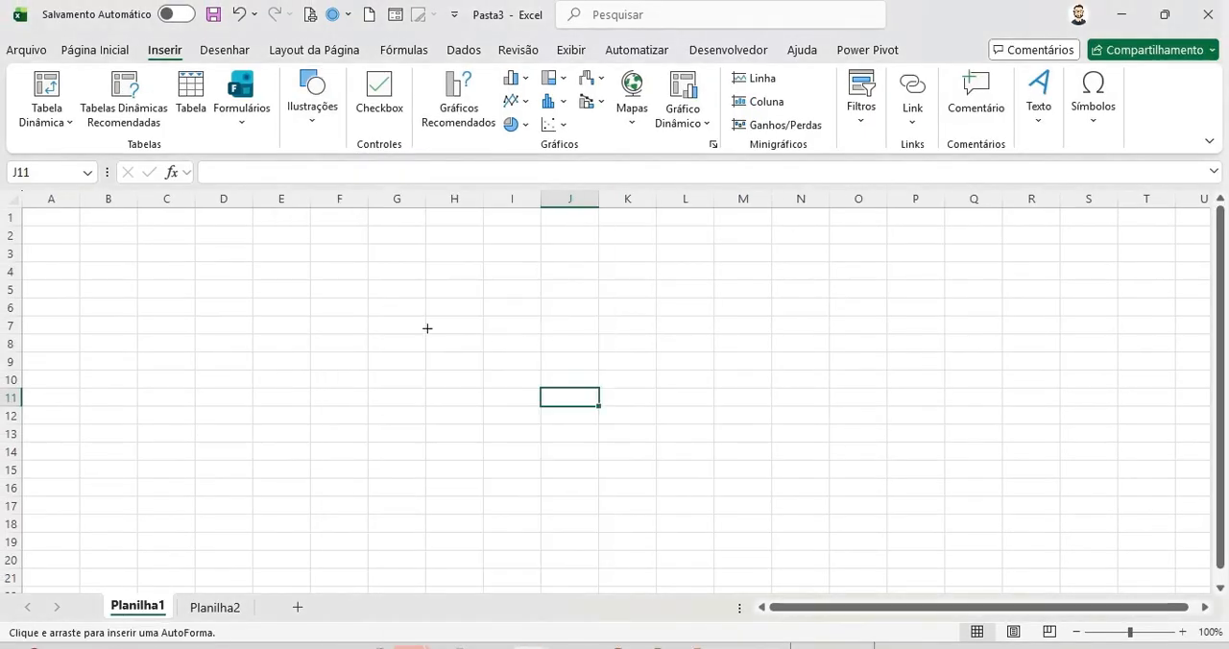
pyautogui.moveTo(409, 317); pyautogui.dragTo(494, 399)
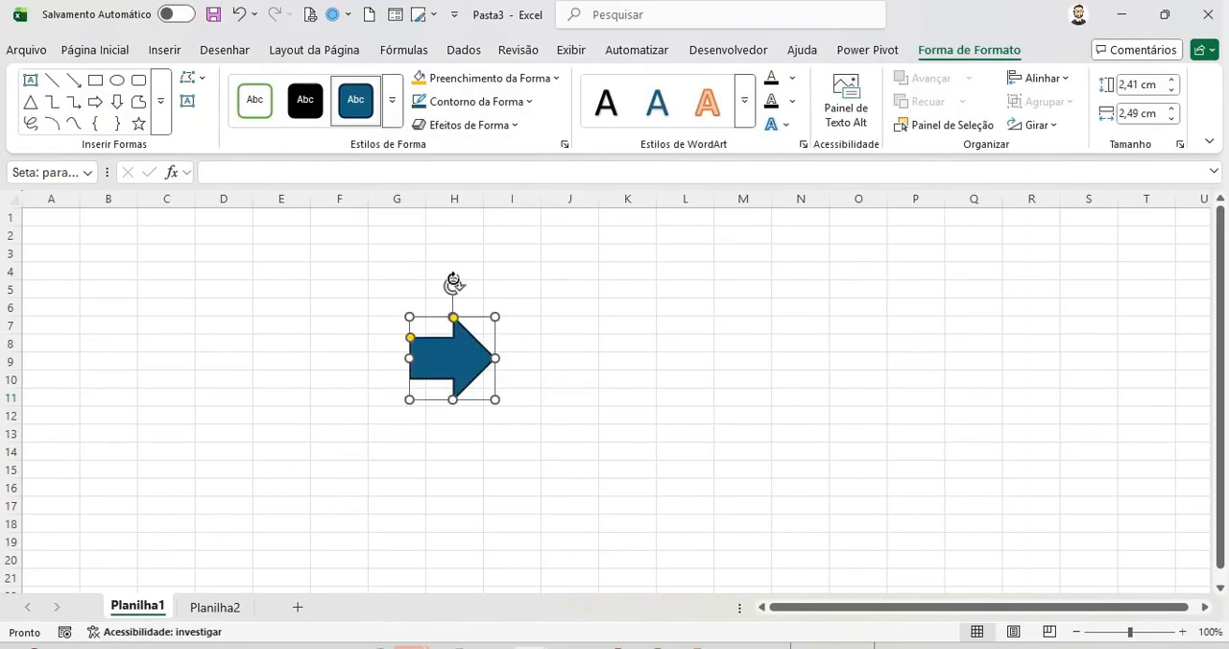
pyautogui.moveTo(453, 281); pyautogui.dragTo(394, 288)
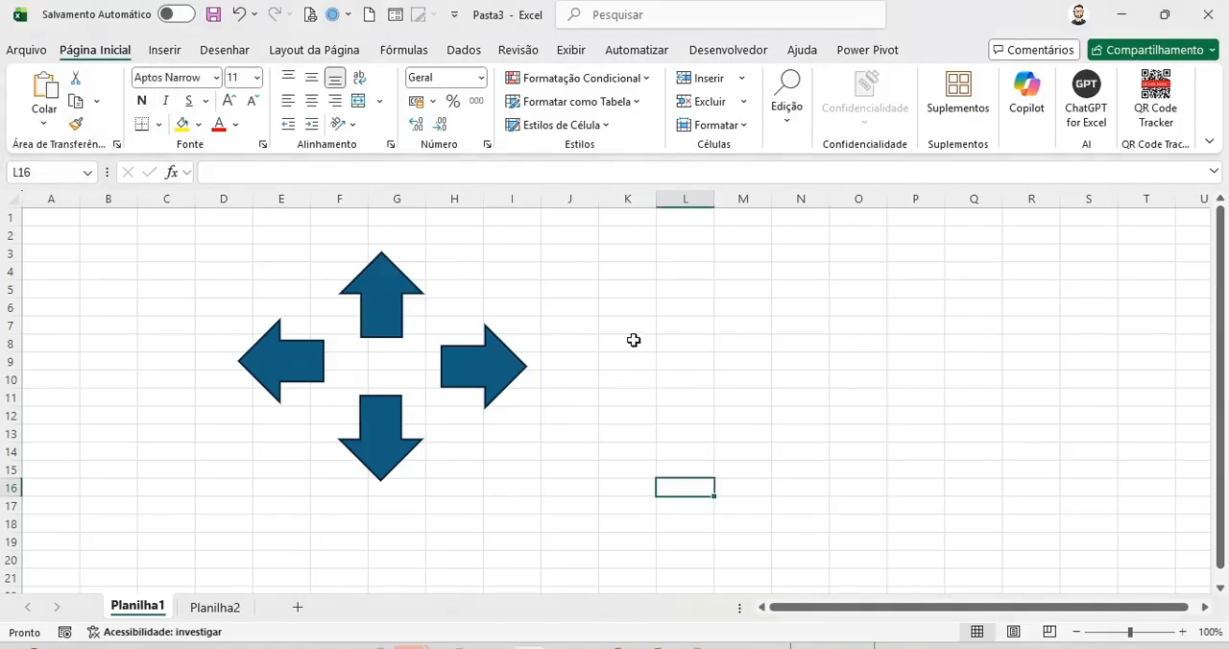
# Step: Move the active cell around K8 one cell at a time in each direction
pyautogui.click(635, 340)
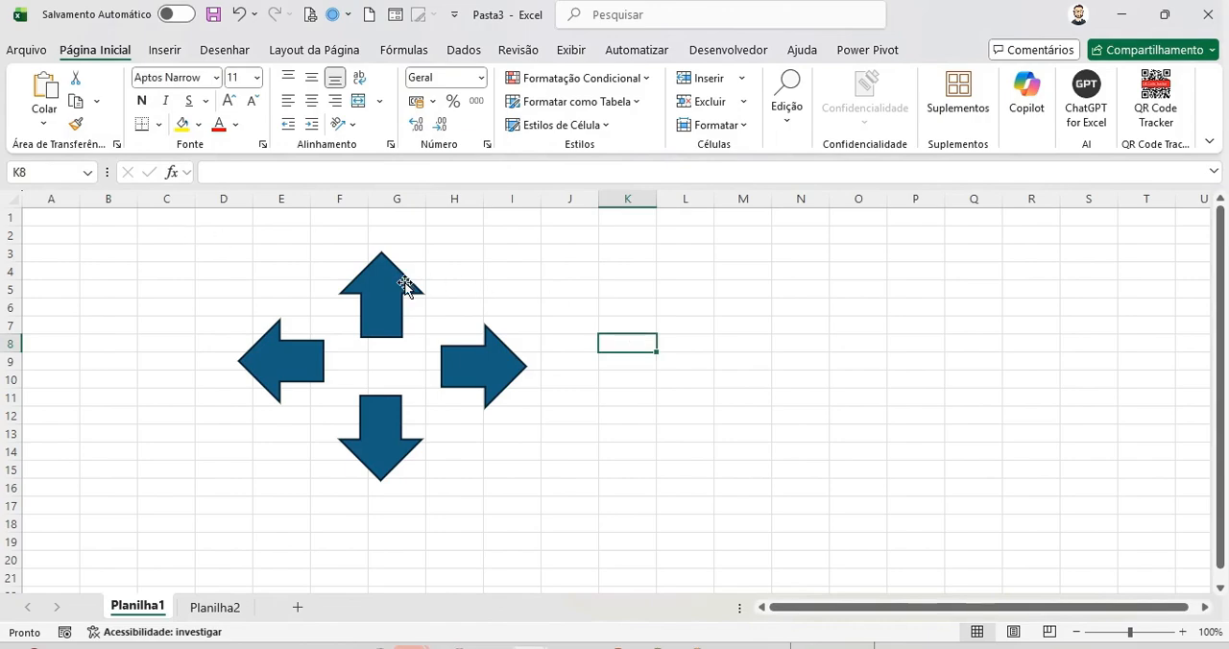
pyautogui.press('Up')
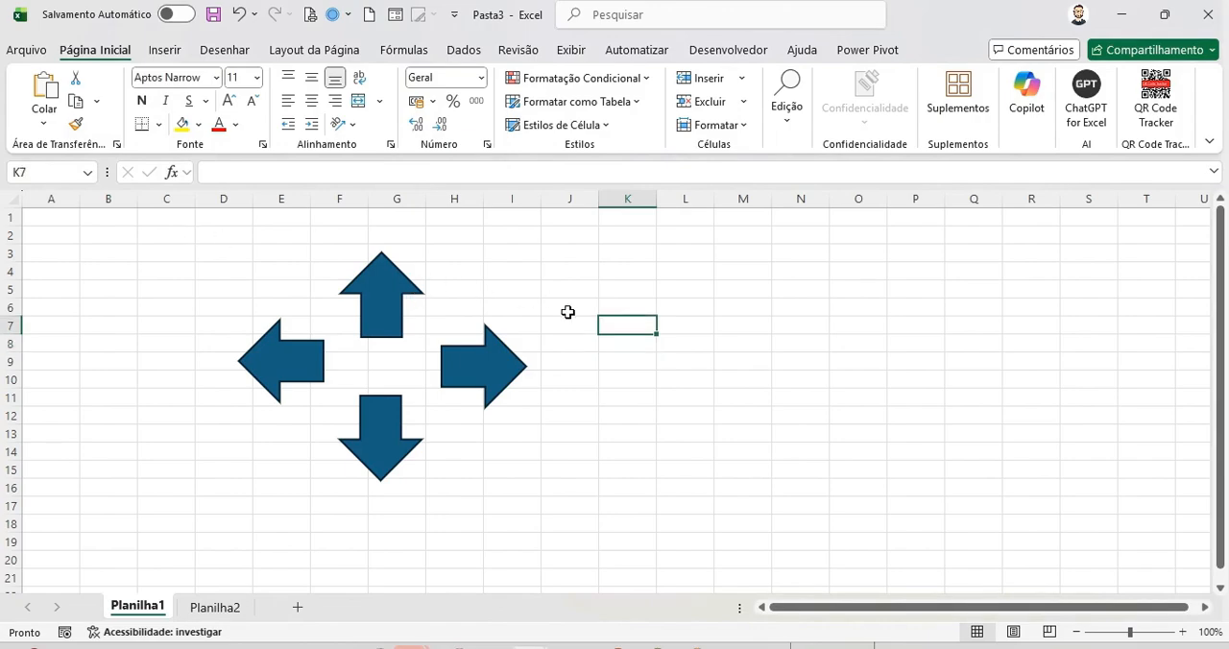
pyautogui.press('Down')
pyautogui.press('Down')
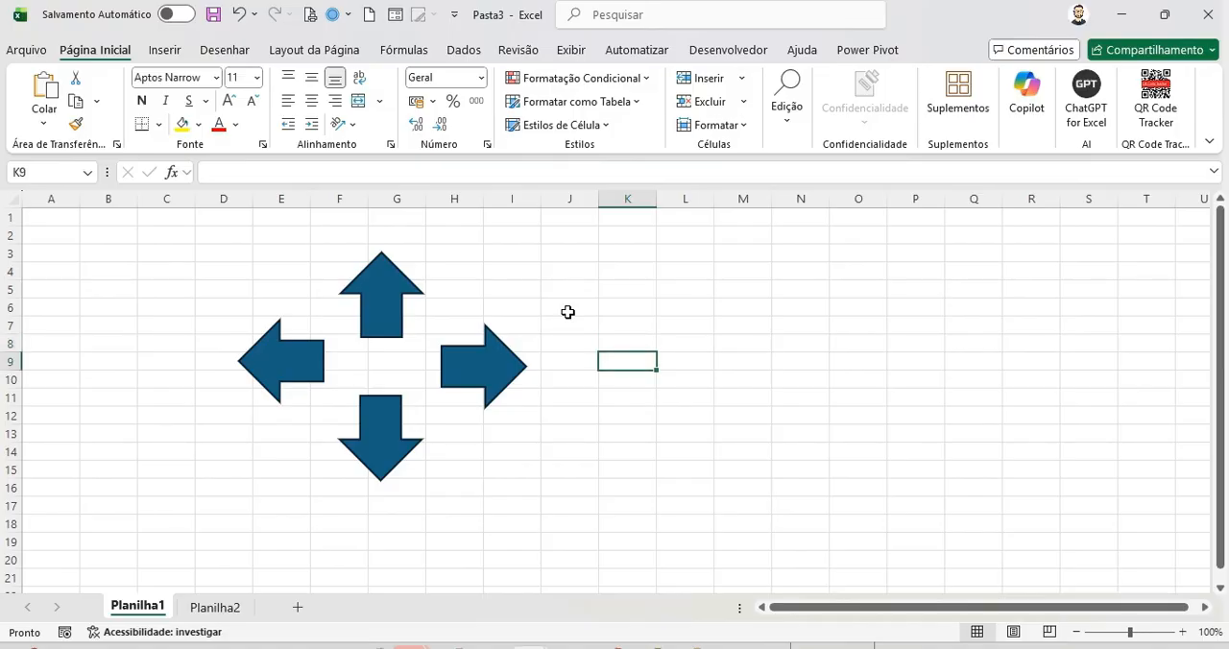
pyautogui.press('Up')
pyautogui.press('Left')
pyautogui.press('Right')
pyautogui.press('Right')
pyautogui.press('Left')
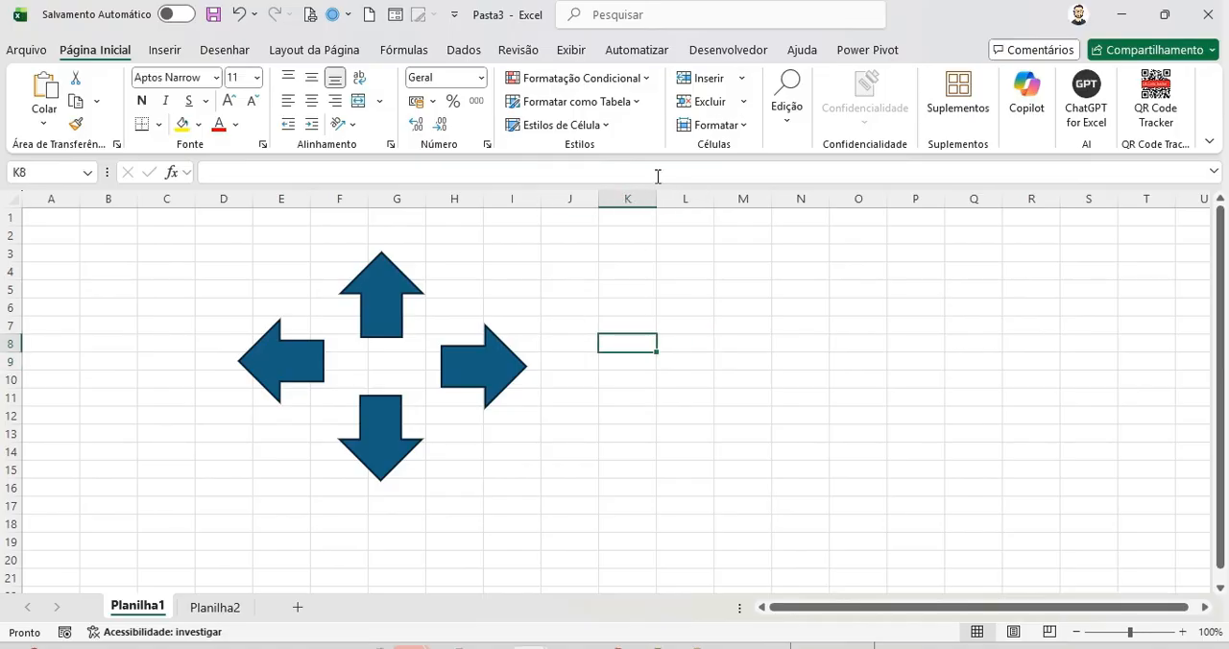
pyautogui.click(754, 54)
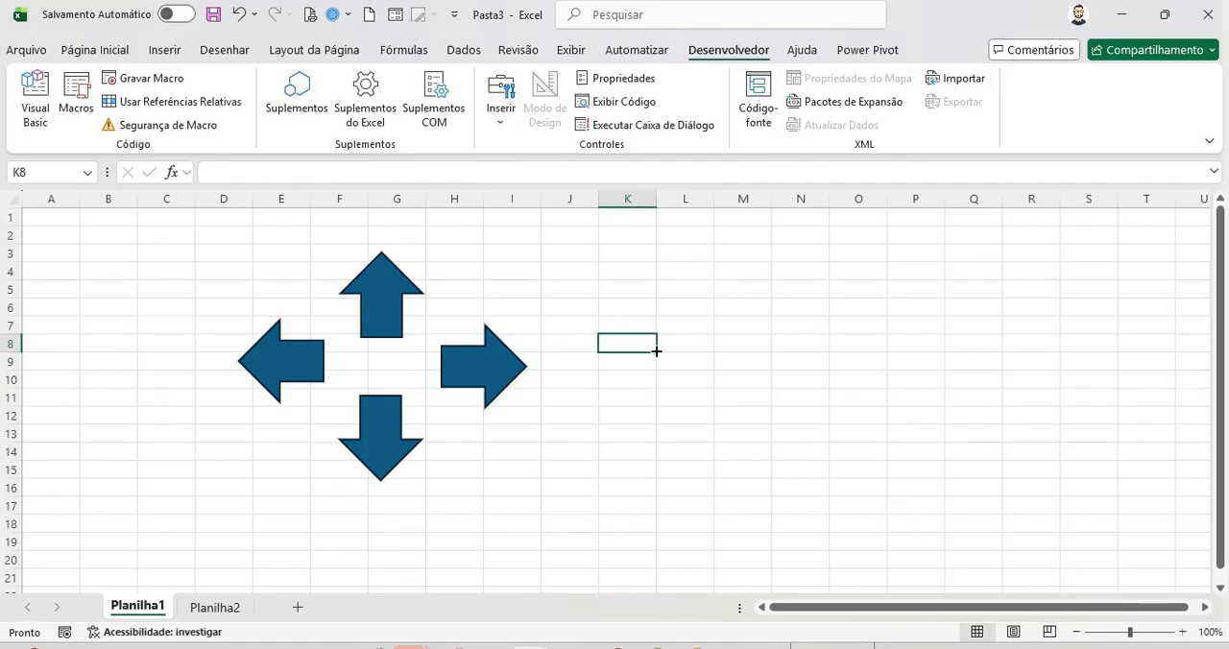
pyautogui.hotkey('alt', 'F11')
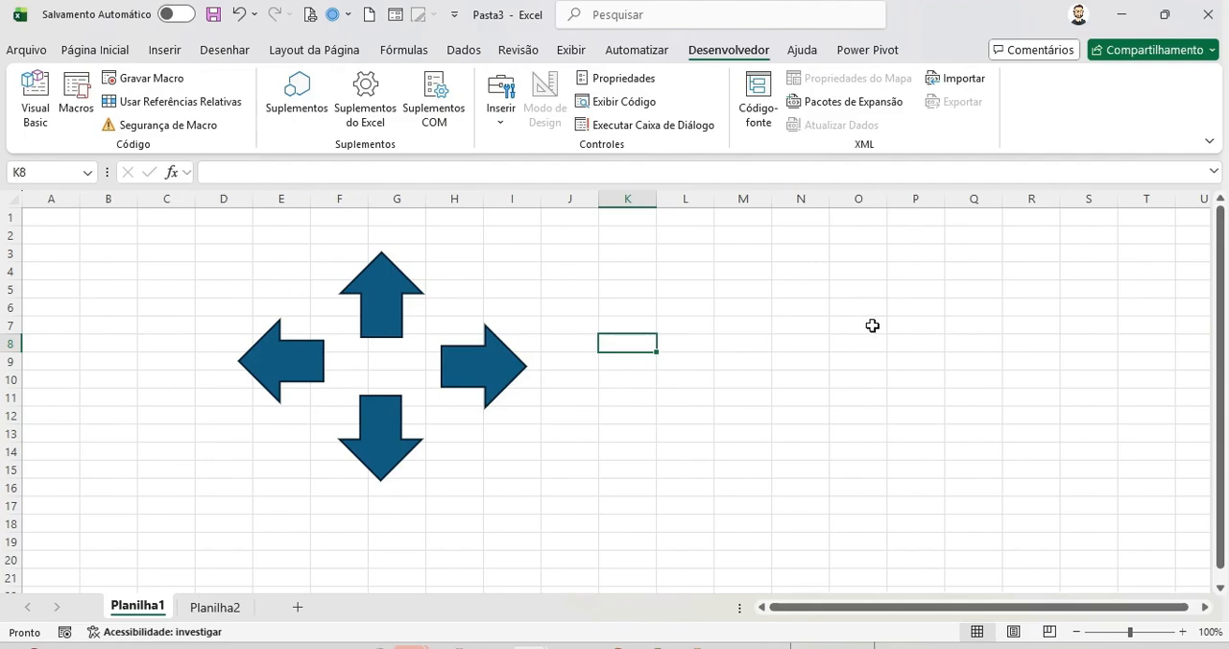
pyautogui.click(624, 364)
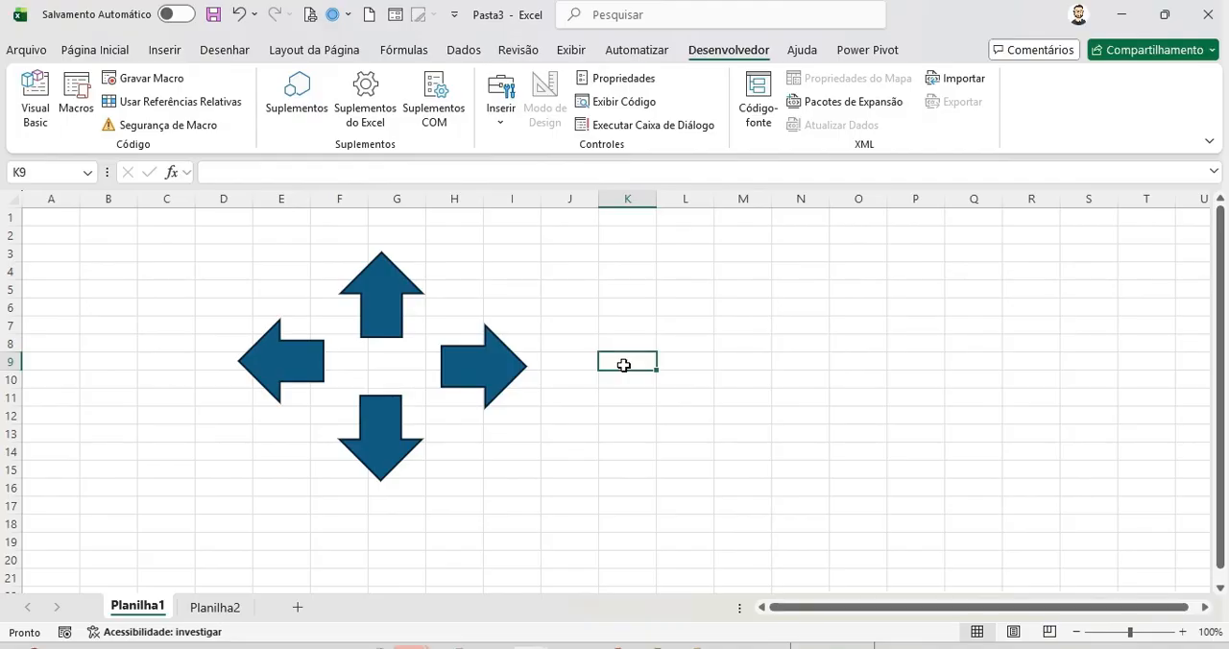
pyautogui.press('Up')
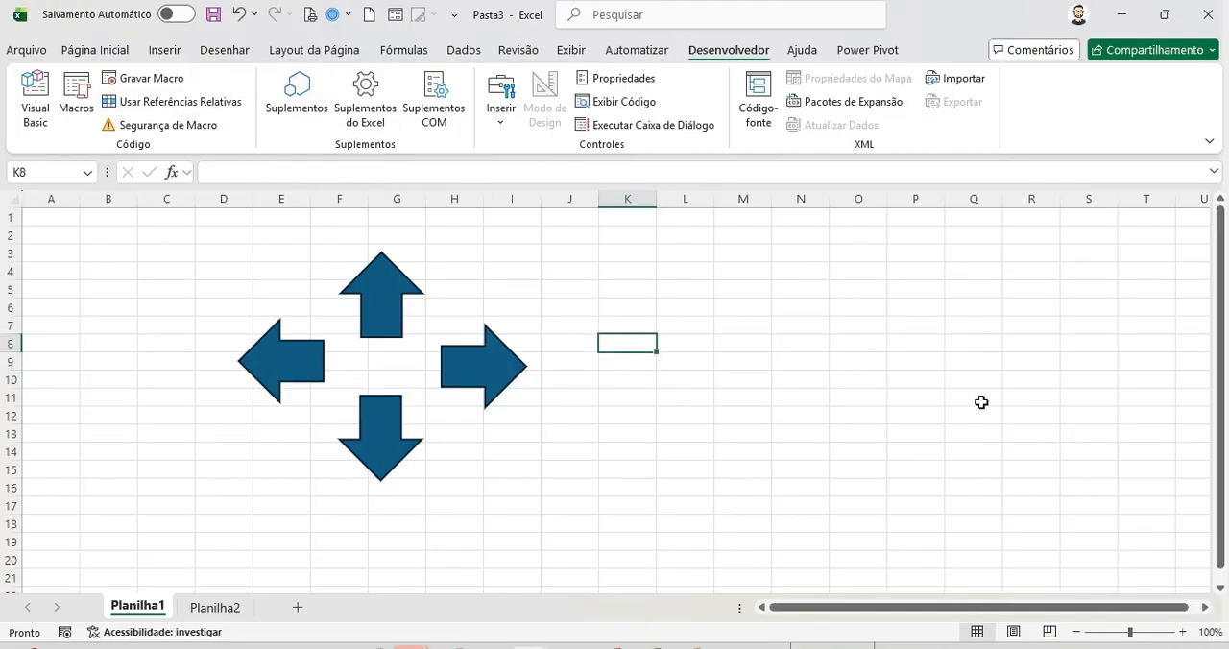
pyautogui.click(812, 271)
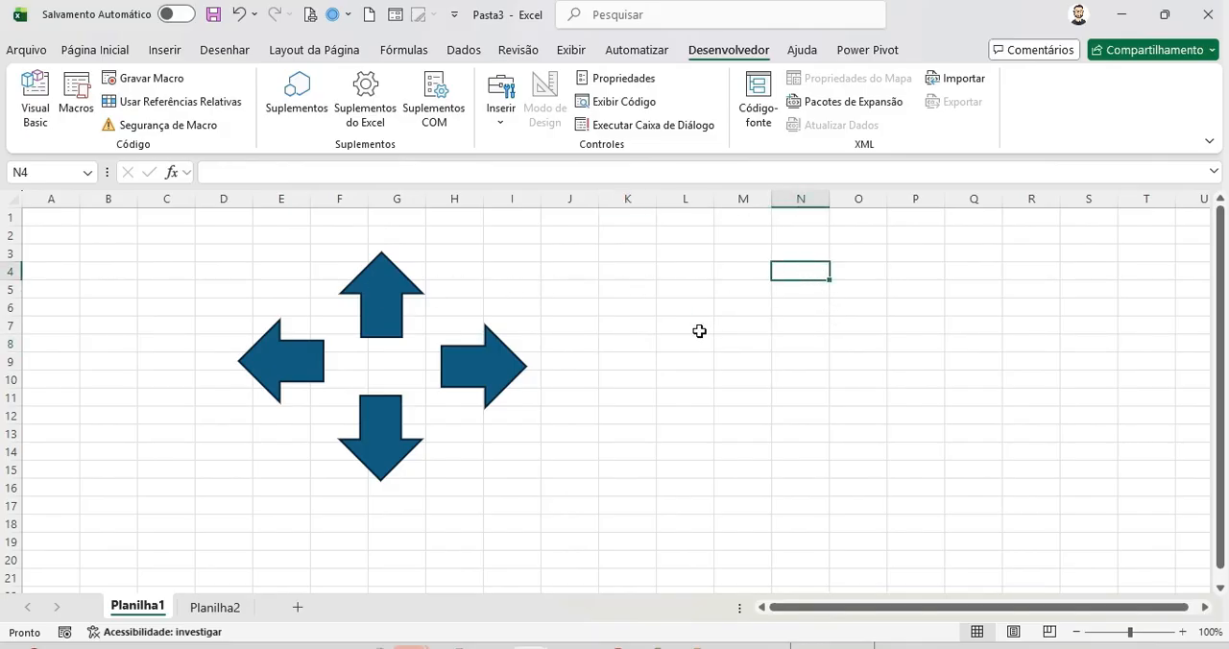
pyautogui.click(635, 343)
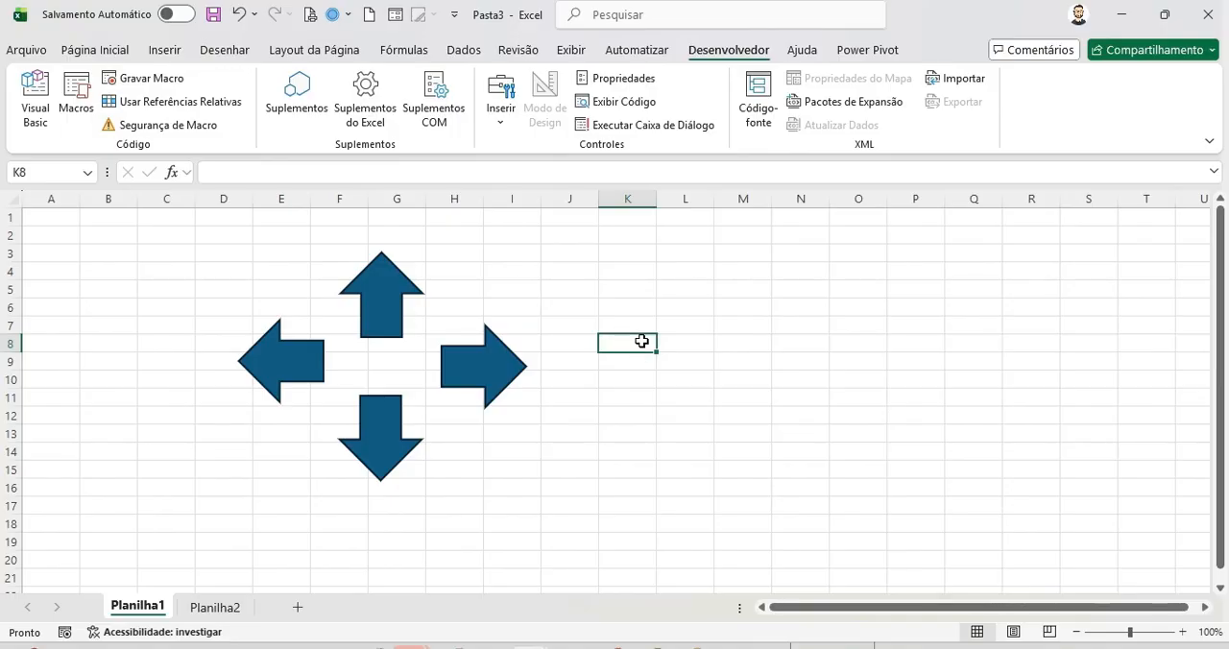
pyautogui.click(621, 361)
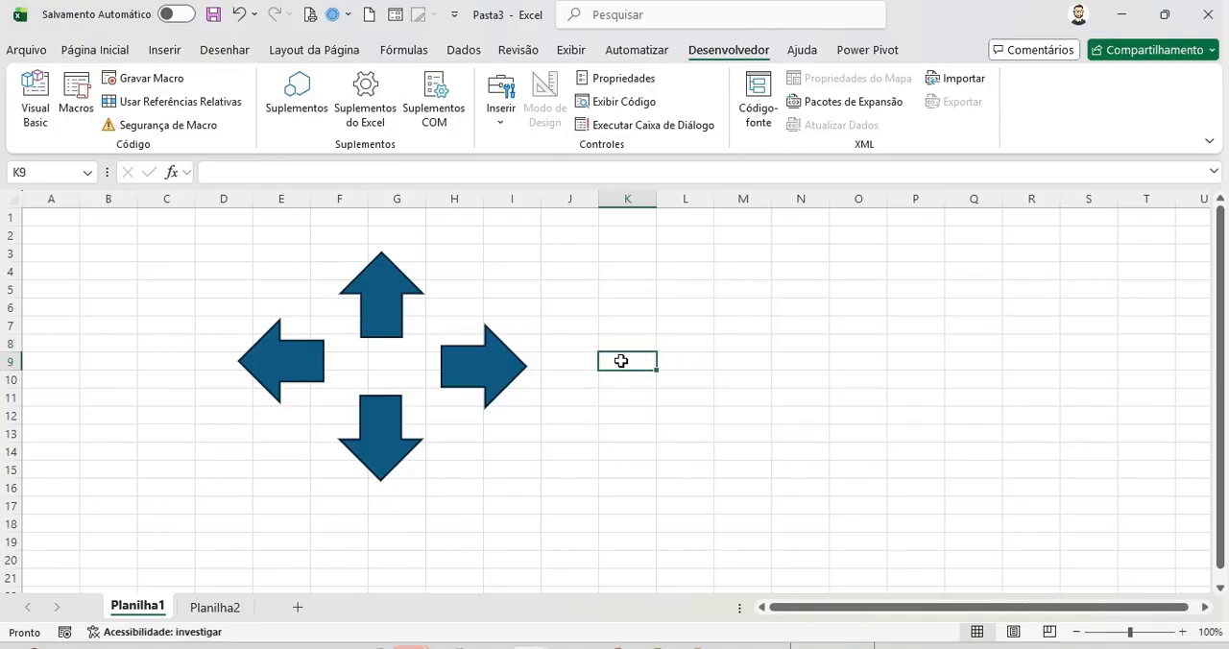
pyautogui.click(821, 449)
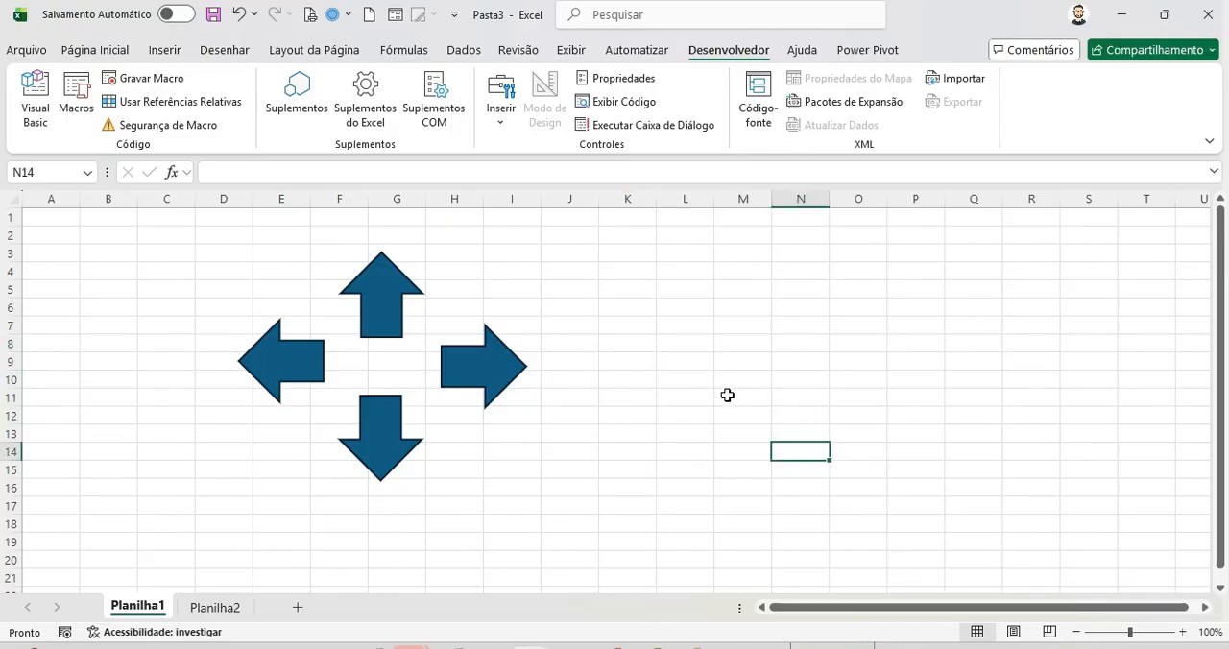
pyautogui.click(629, 364)
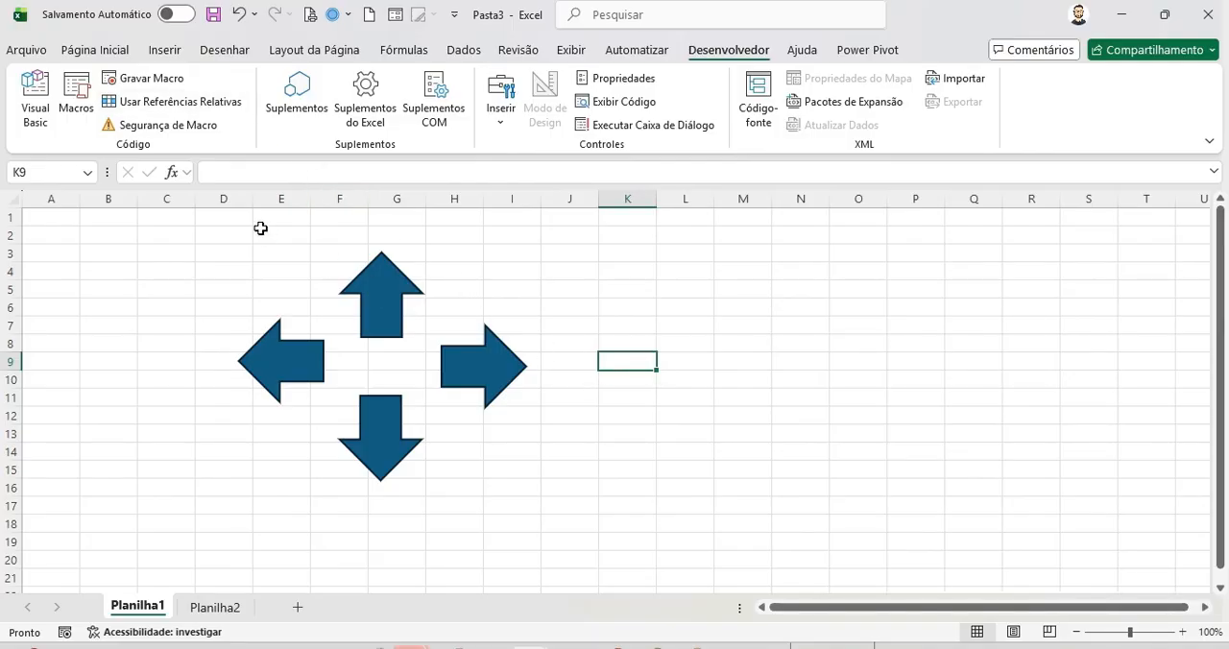
# Step: Turn on relative references and move the active cell up and down from N8
pyautogui.click(195, 102)
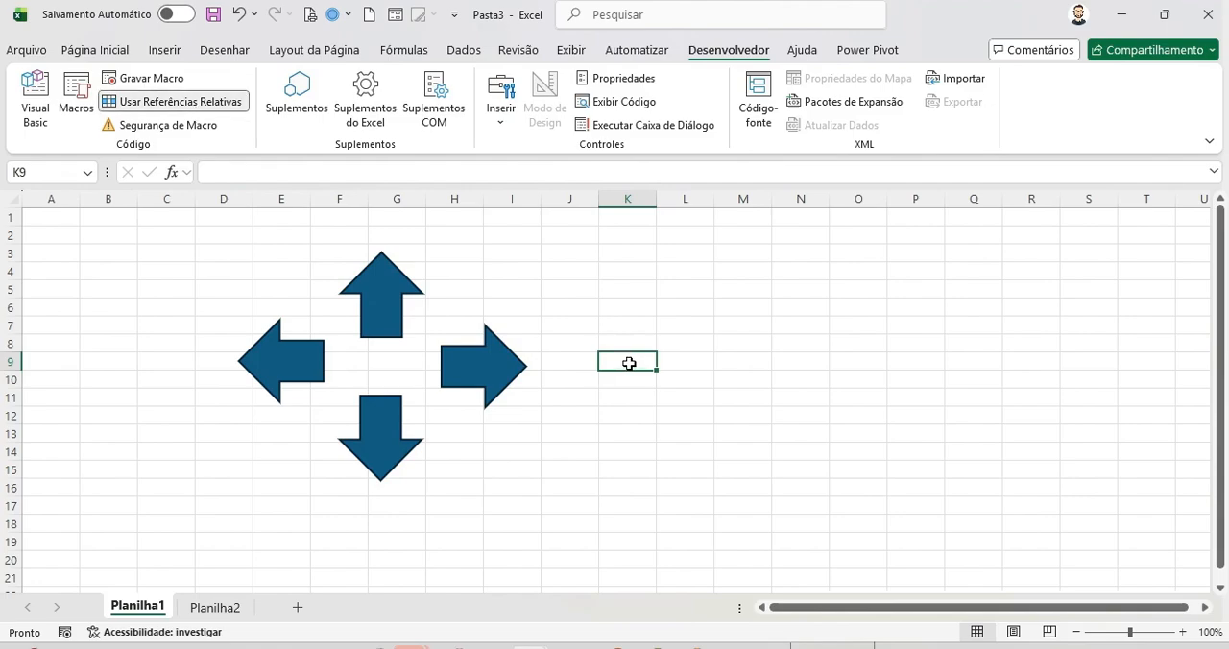
pyautogui.press('Up')
pyautogui.click(626, 364)
pyautogui.click(776, 347)
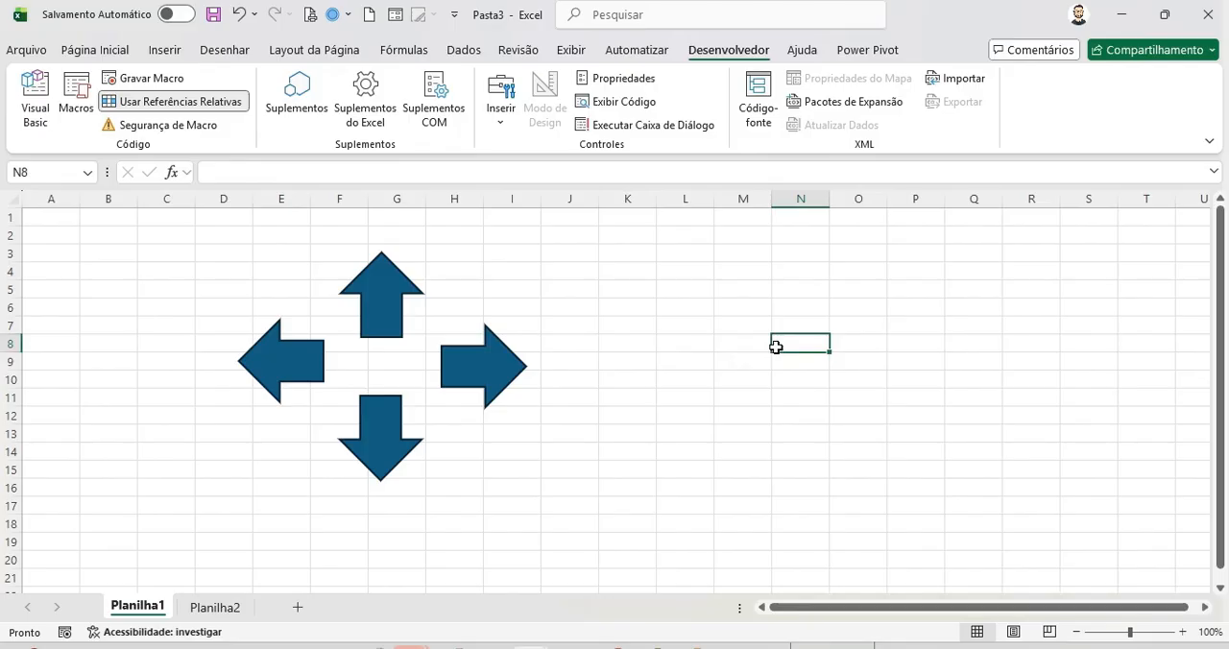
pyautogui.press('Up')
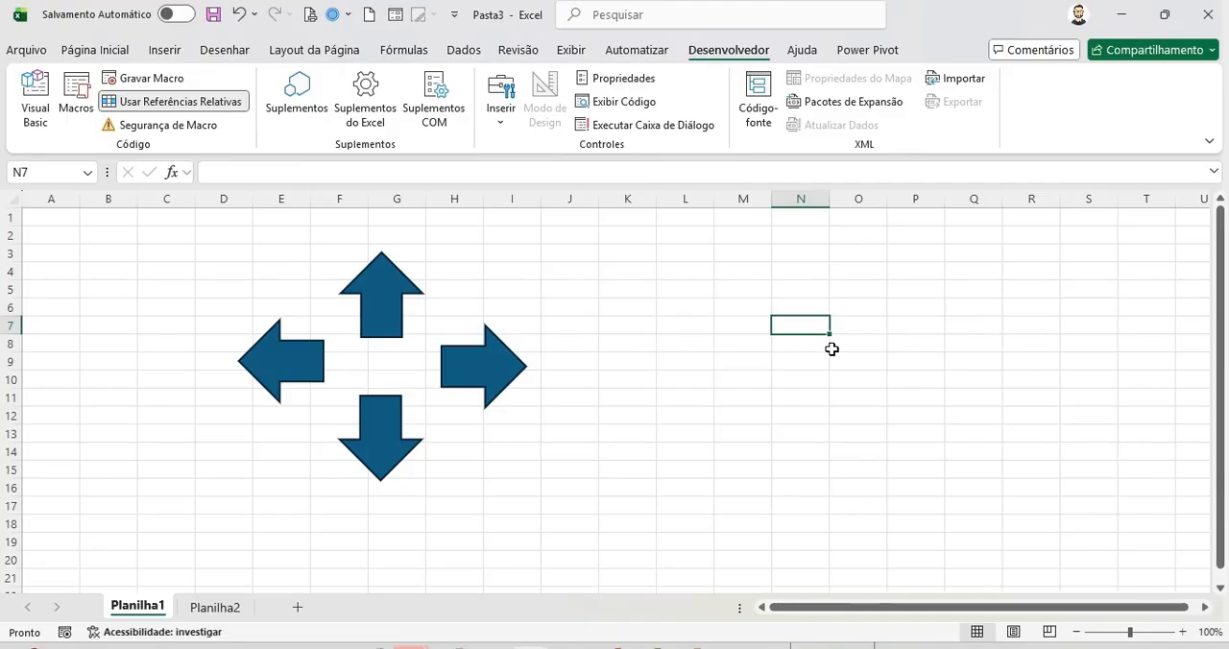
pyautogui.press('Down')
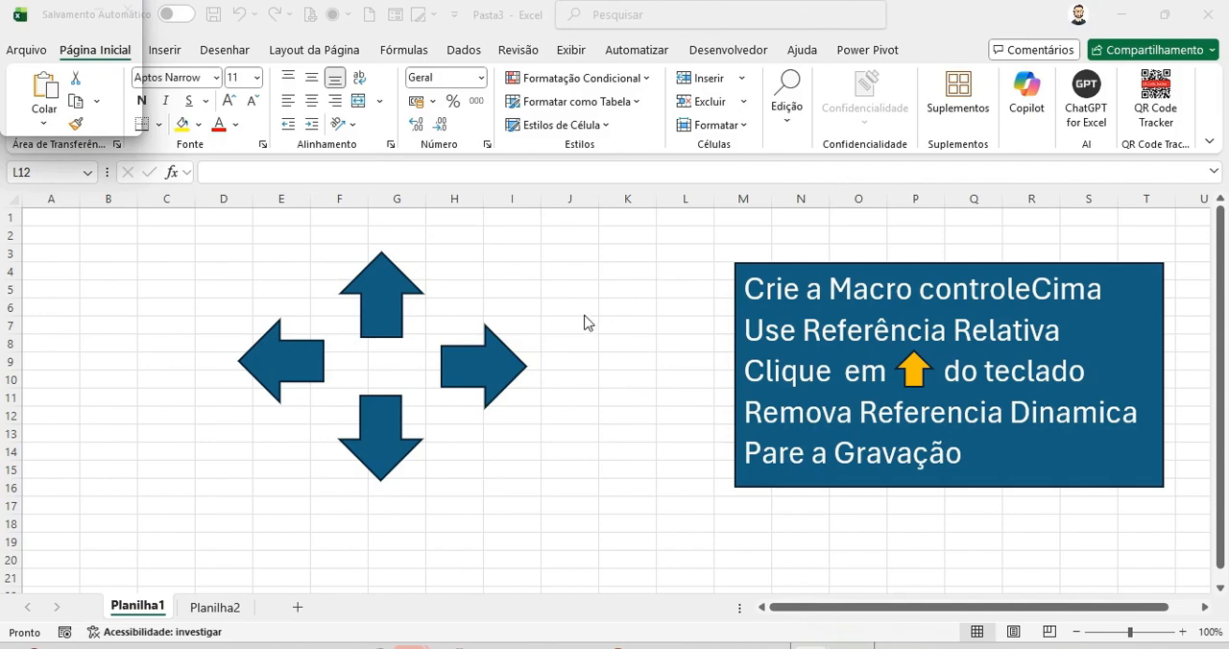
# Step: Start recording a new macro named controleCima stored in this workbook
pyautogui.click(730, 50)
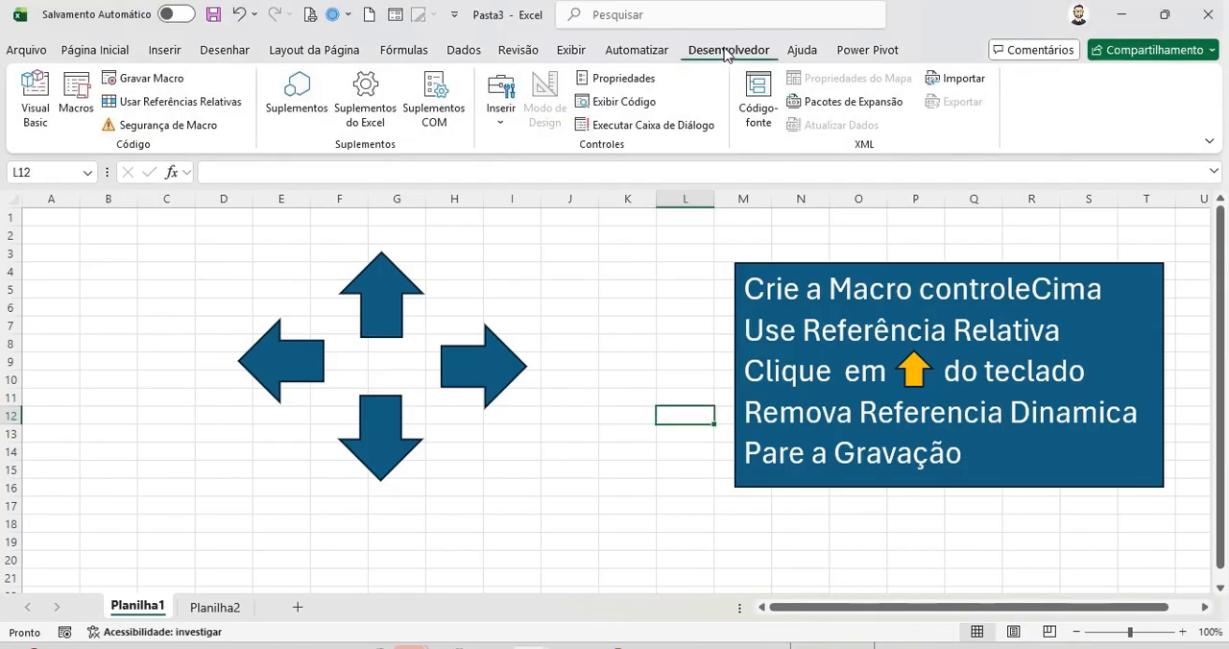
pyautogui.click(149, 78)
pyautogui.moveTo(917, 214); pyautogui.dragTo(515, 219)
pyautogui.write('controleCima')
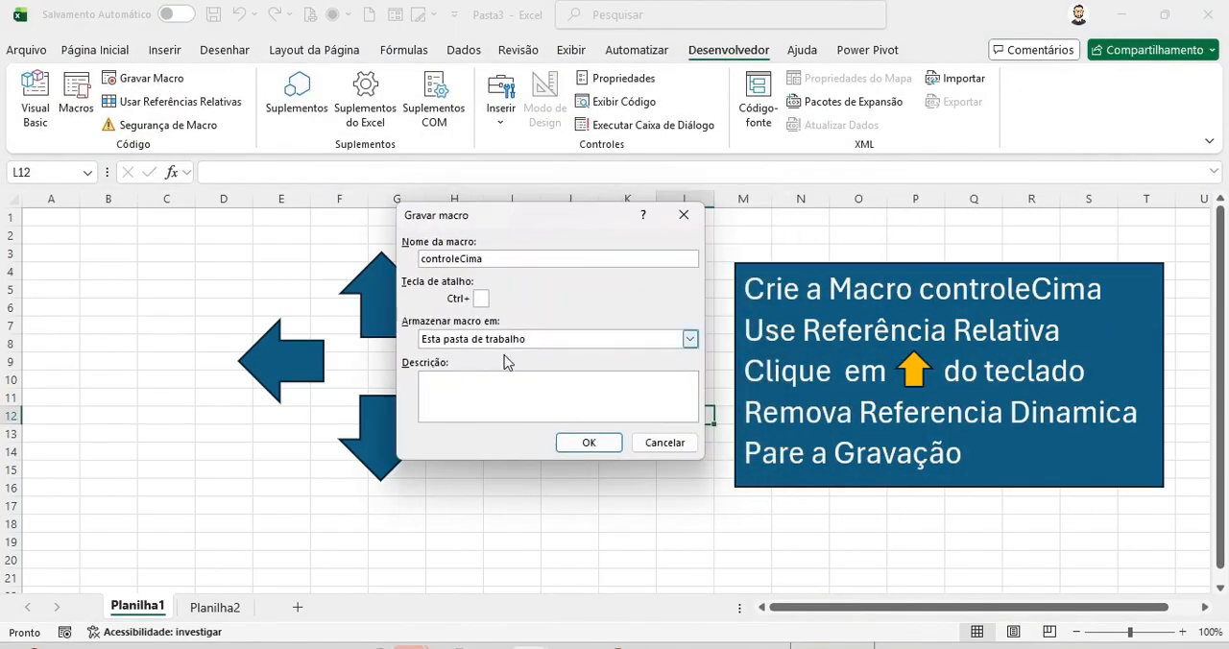
pyautogui.click(592, 442)
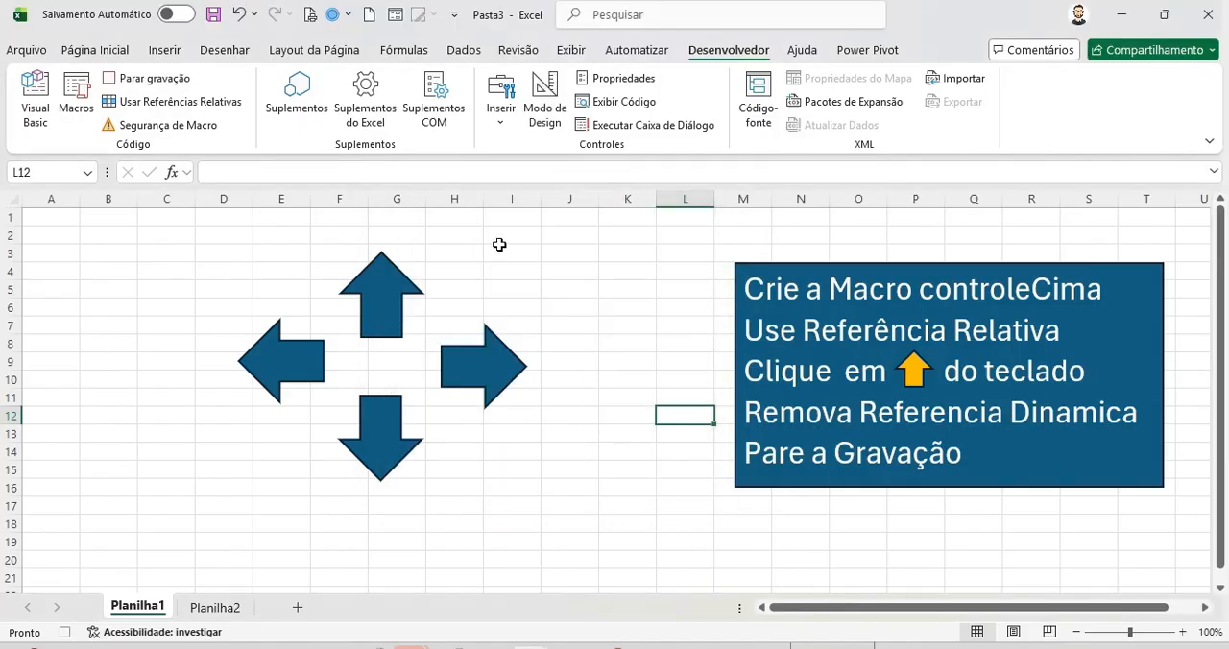
# Step: Switch on relative references and move the active cell up one row while recording
pyautogui.click(208, 109)
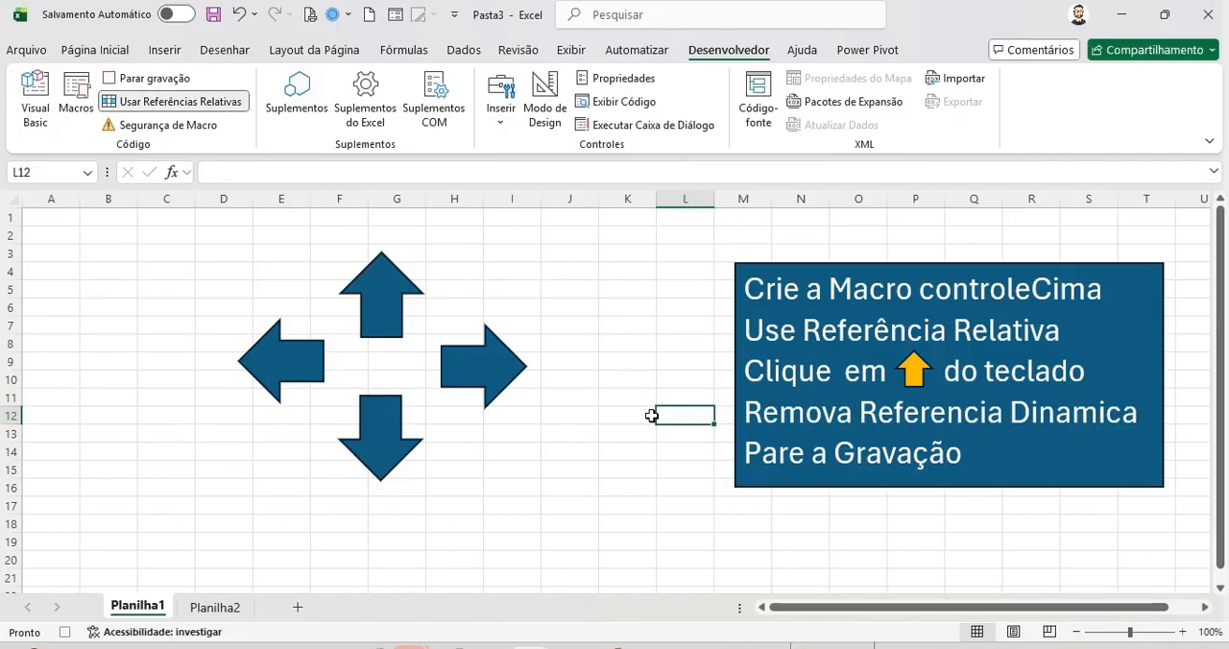
pyautogui.press('Up')
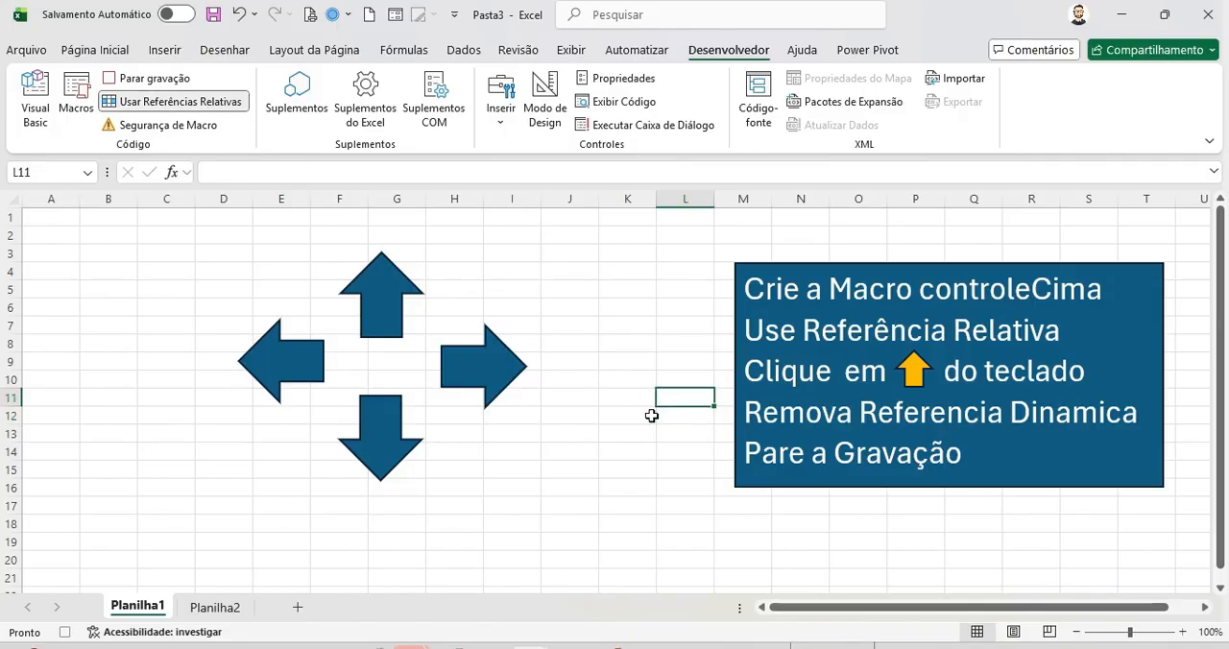
# Step: Turn off relative references, stop recording, and open the macro list to check controleCima exists
pyautogui.click(231, 101)
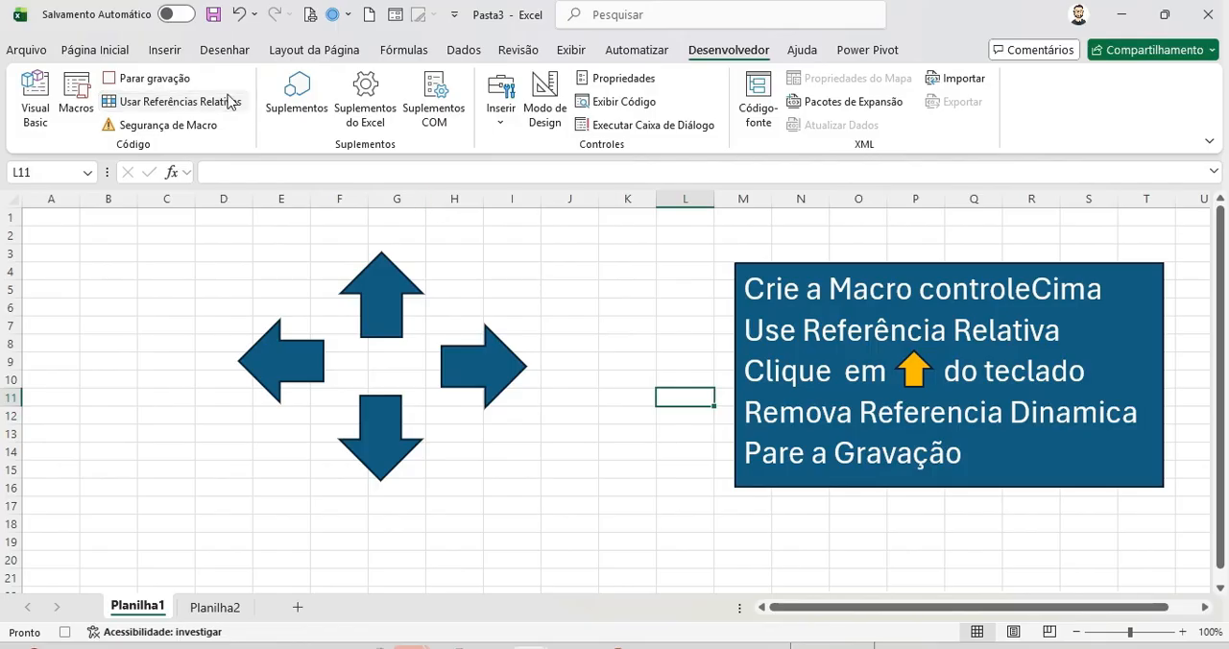
pyautogui.click(182, 80)
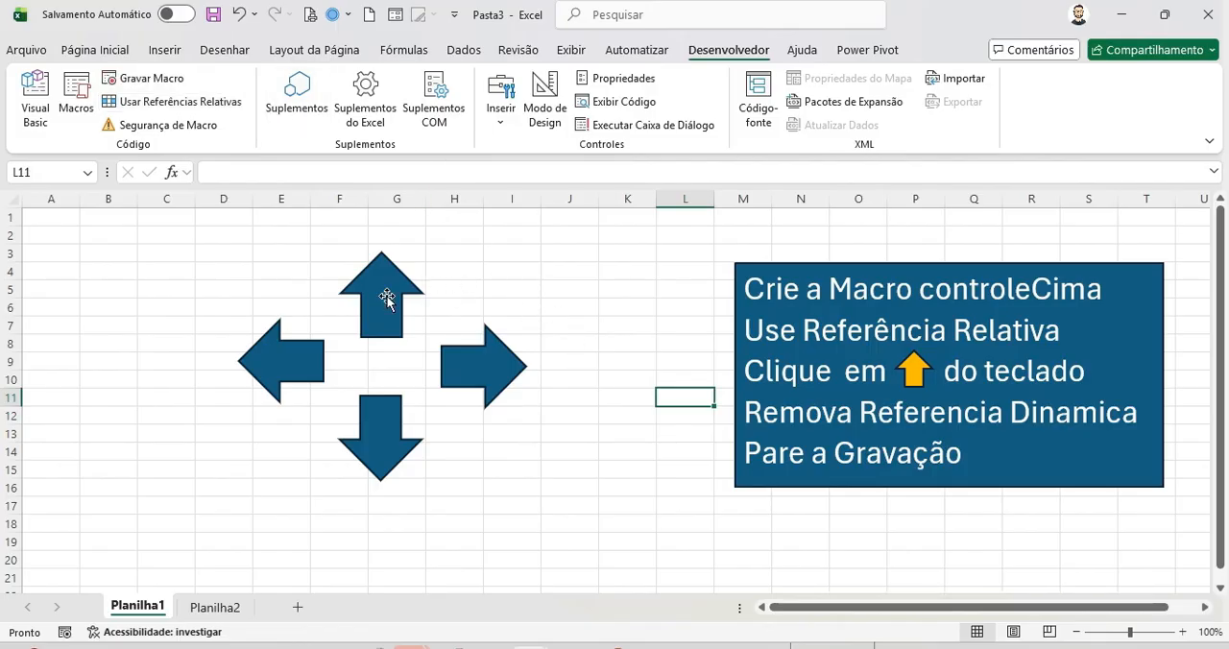
pyautogui.click(76, 96)
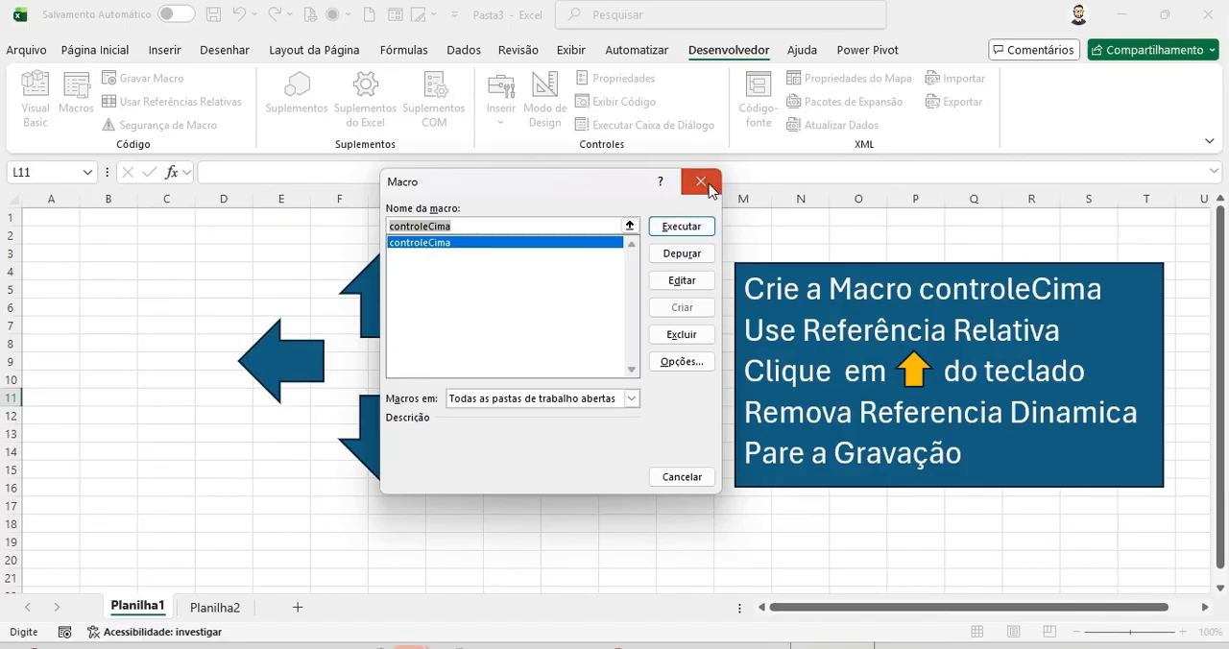
pyautogui.click(701, 181)
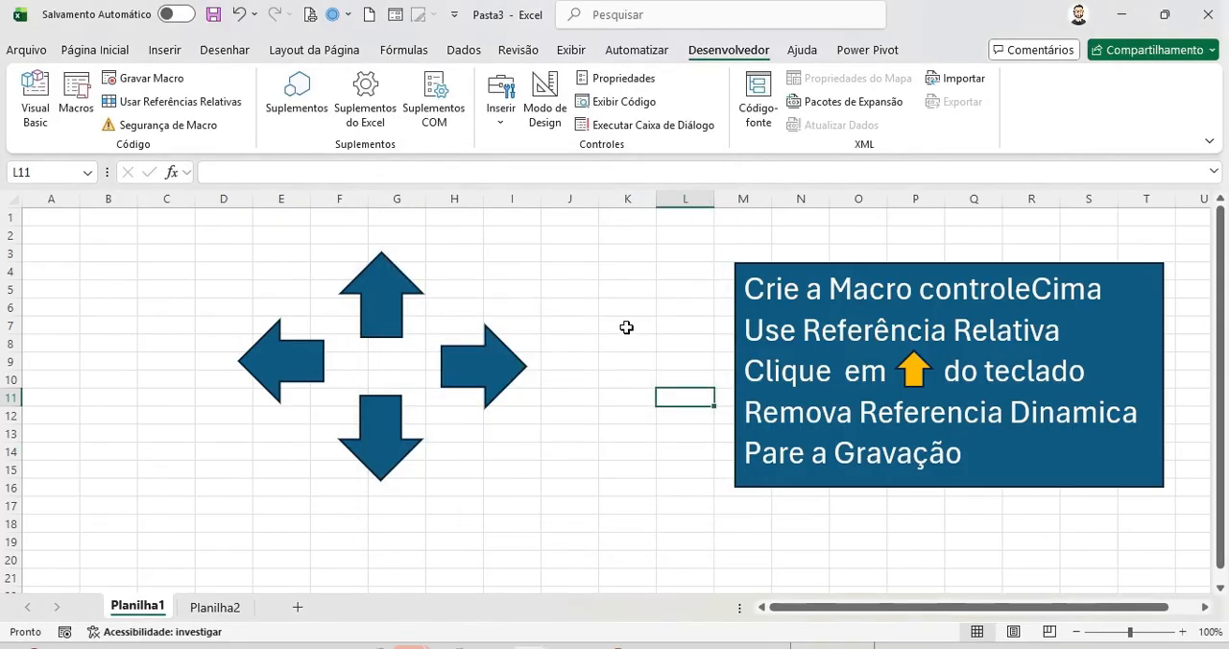
# Step: Assign the controleCima macro to the up arrow shape
pyautogui.click(393, 300)
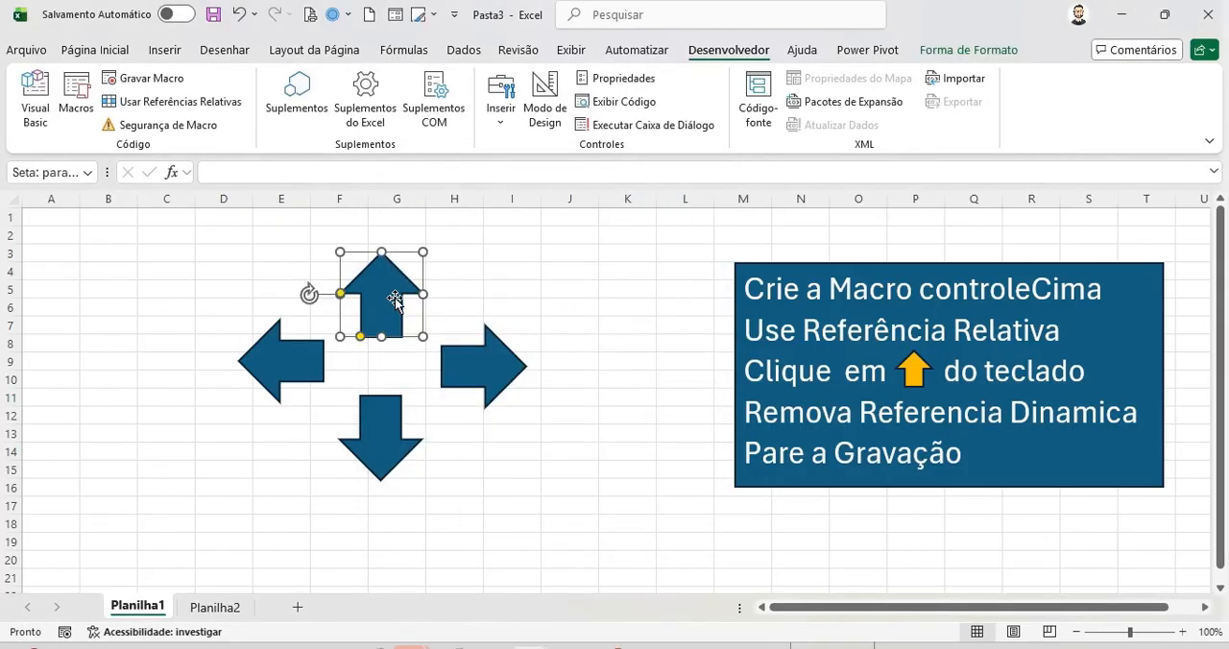
pyautogui.rightClick(396, 298)
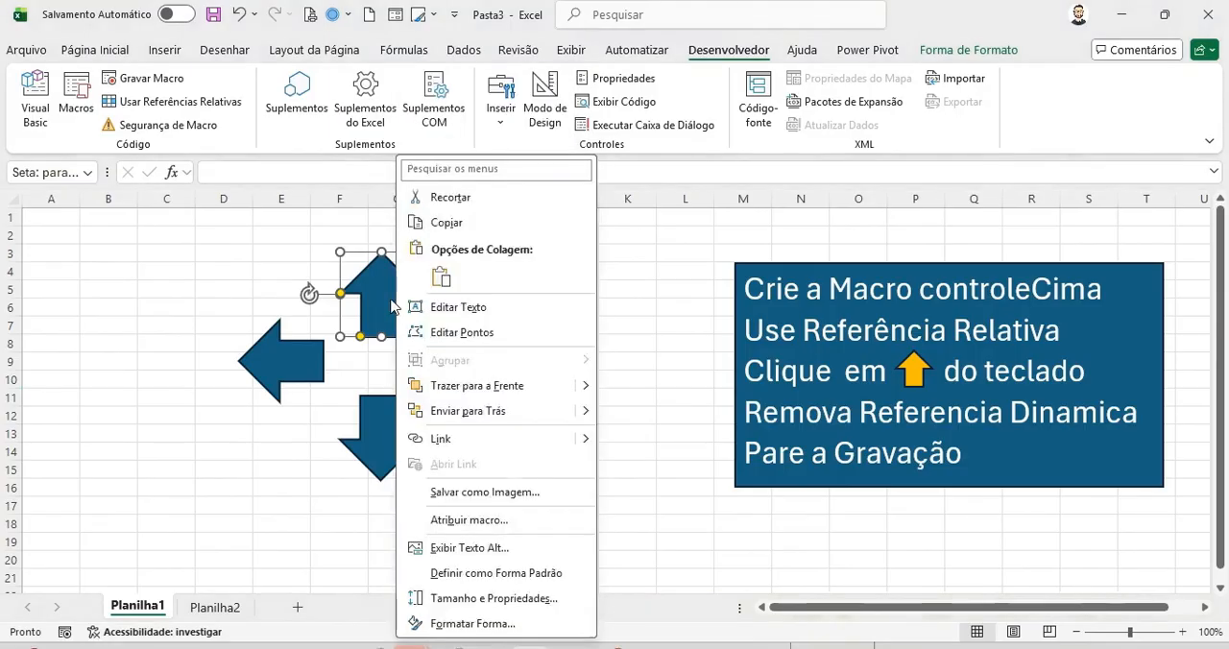
pyautogui.click(396, 298)
pyautogui.rightClick(396, 297)
pyautogui.click(465, 520)
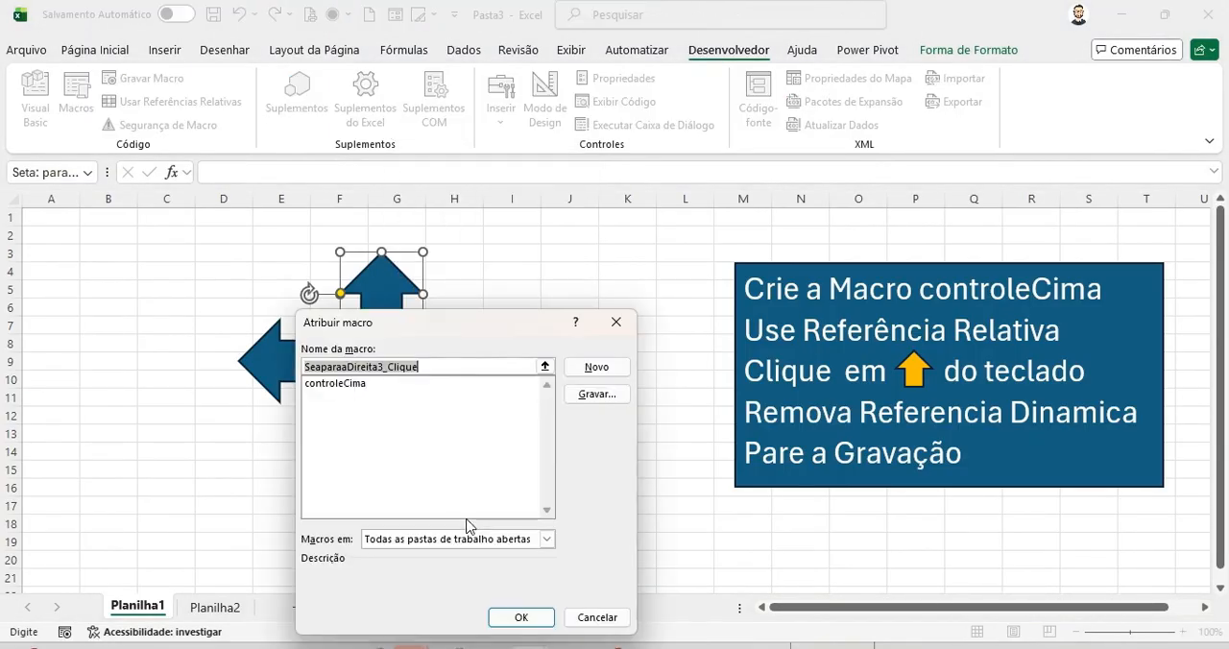
pyautogui.click(345, 384)
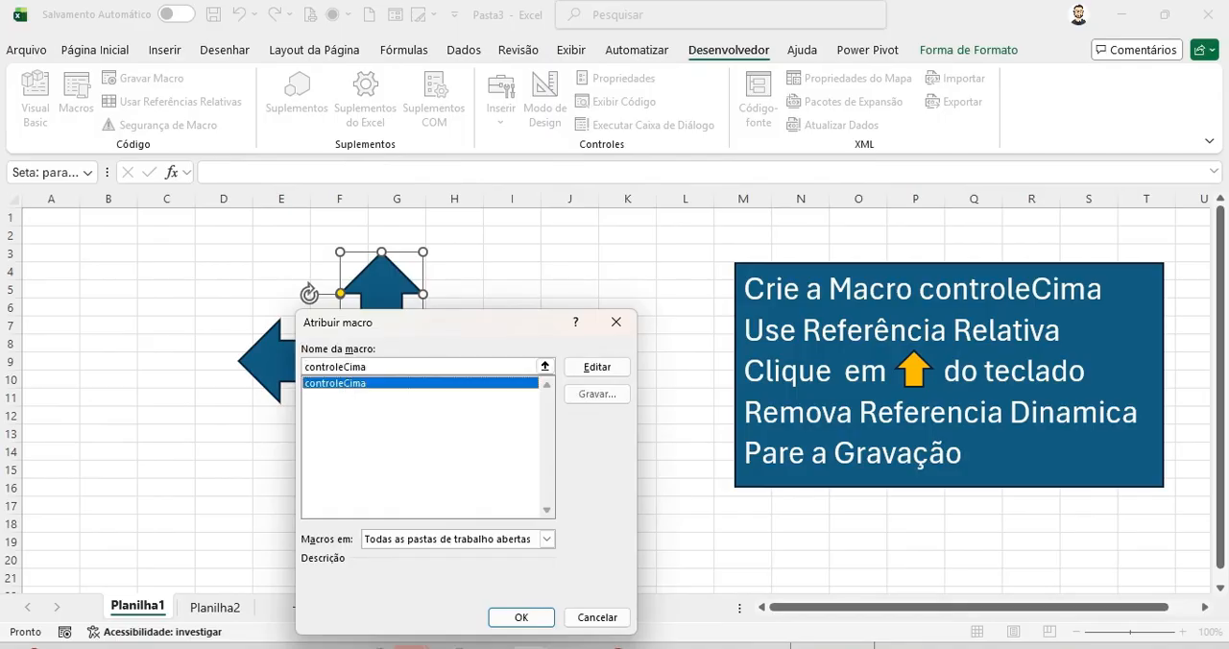
pyautogui.click(535, 500)
pyautogui.click(590, 366)
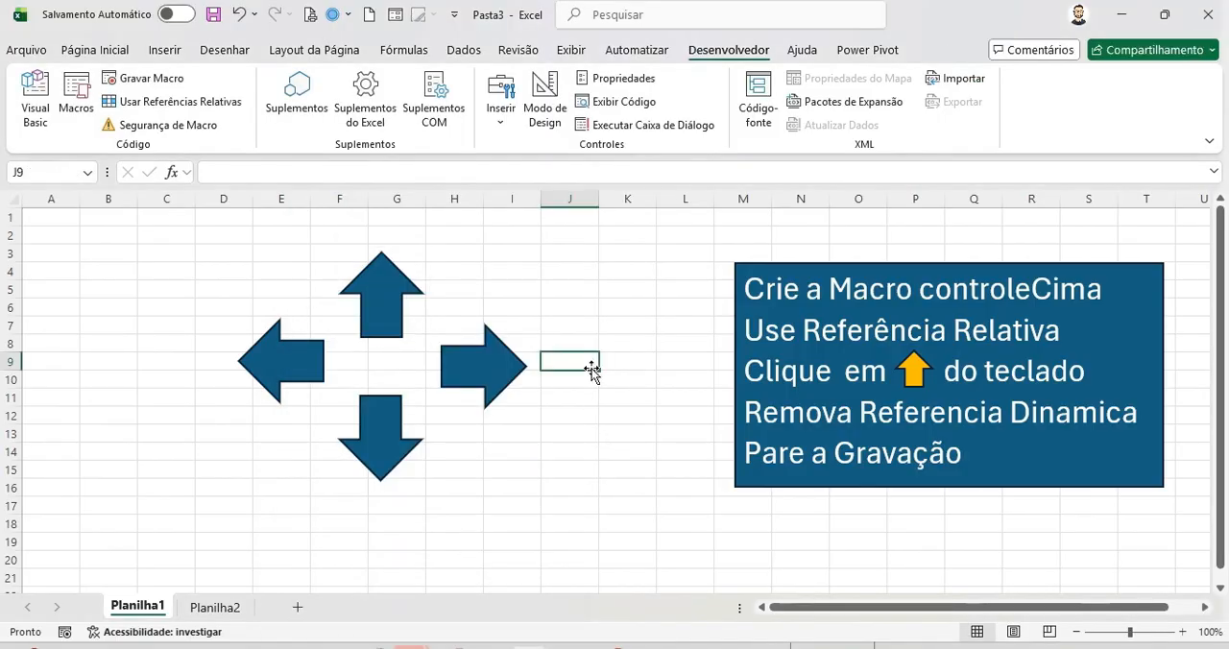
# Step: Test the up arrow shape by running it from several different active cells
pyautogui.click(391, 309)
pyautogui.click(390, 309)
pyautogui.click(390, 309)
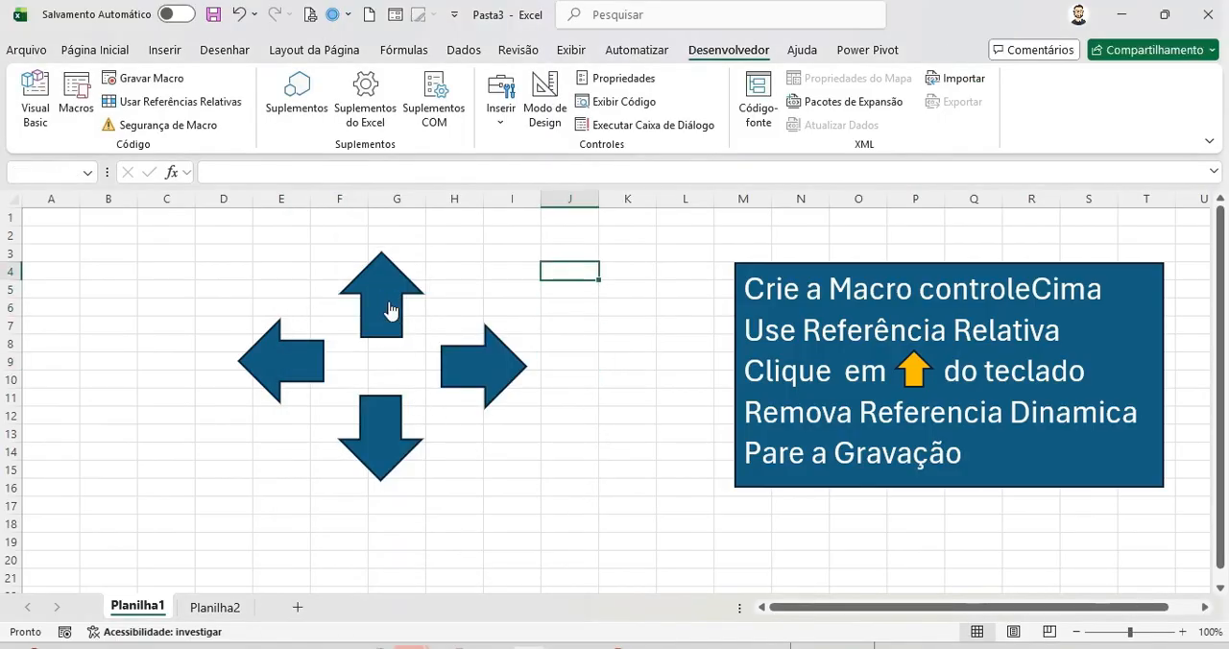
pyautogui.click(391, 312)
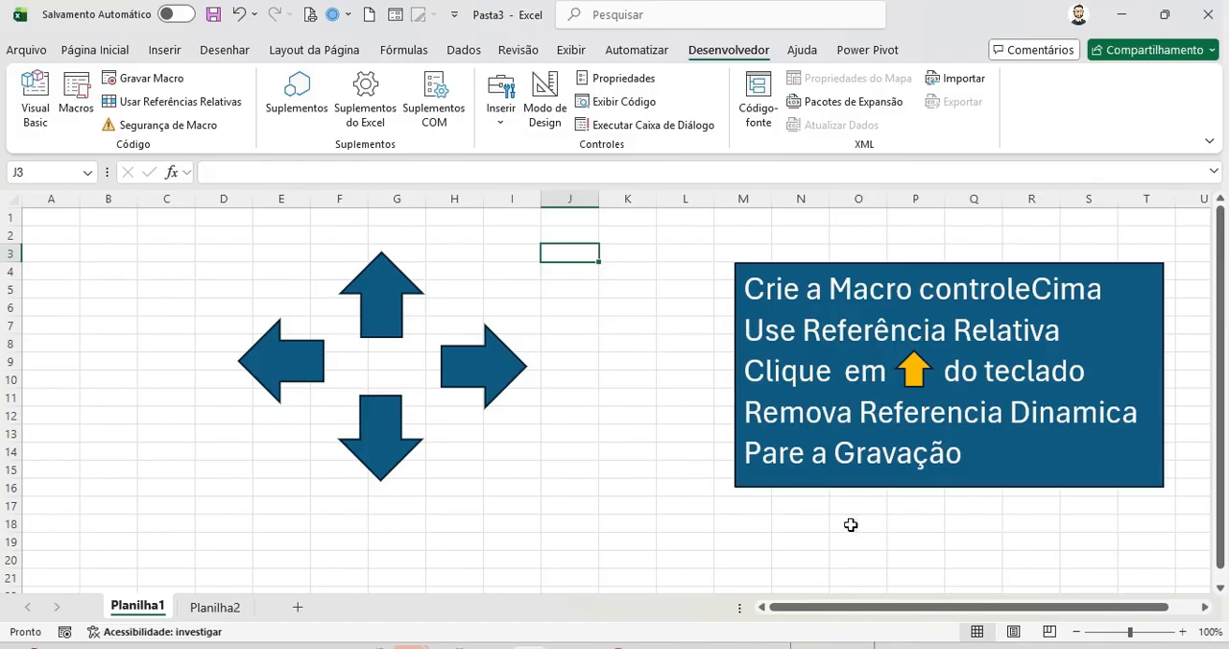
pyautogui.click(579, 344)
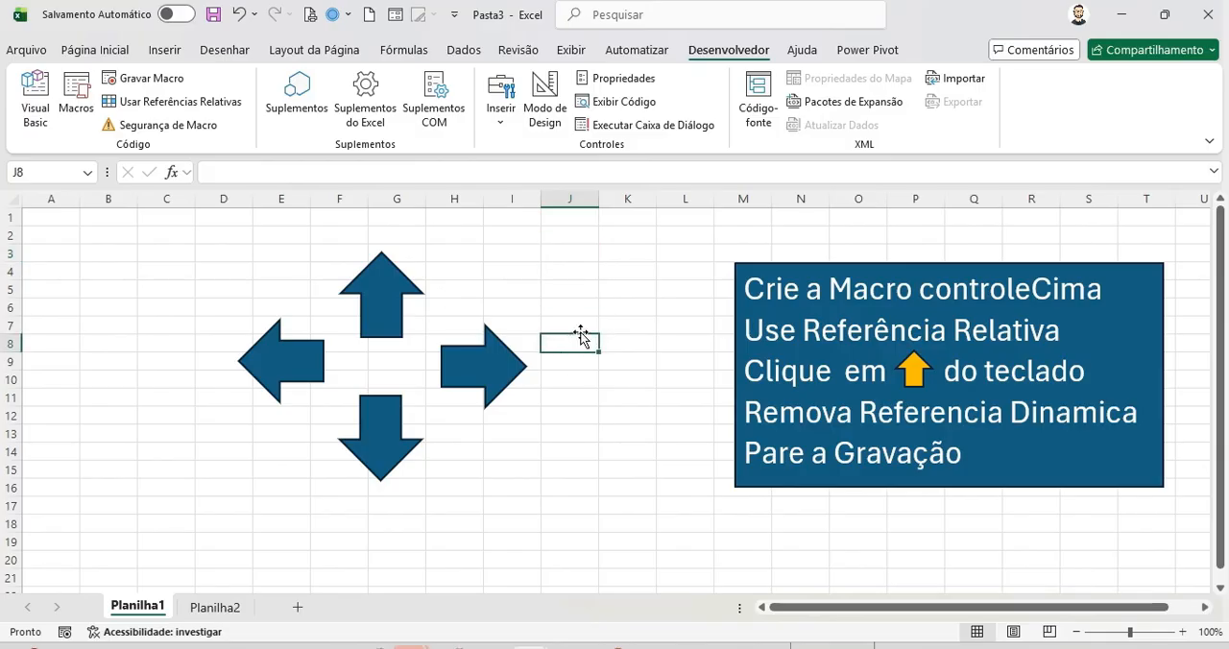
pyautogui.press('Up')
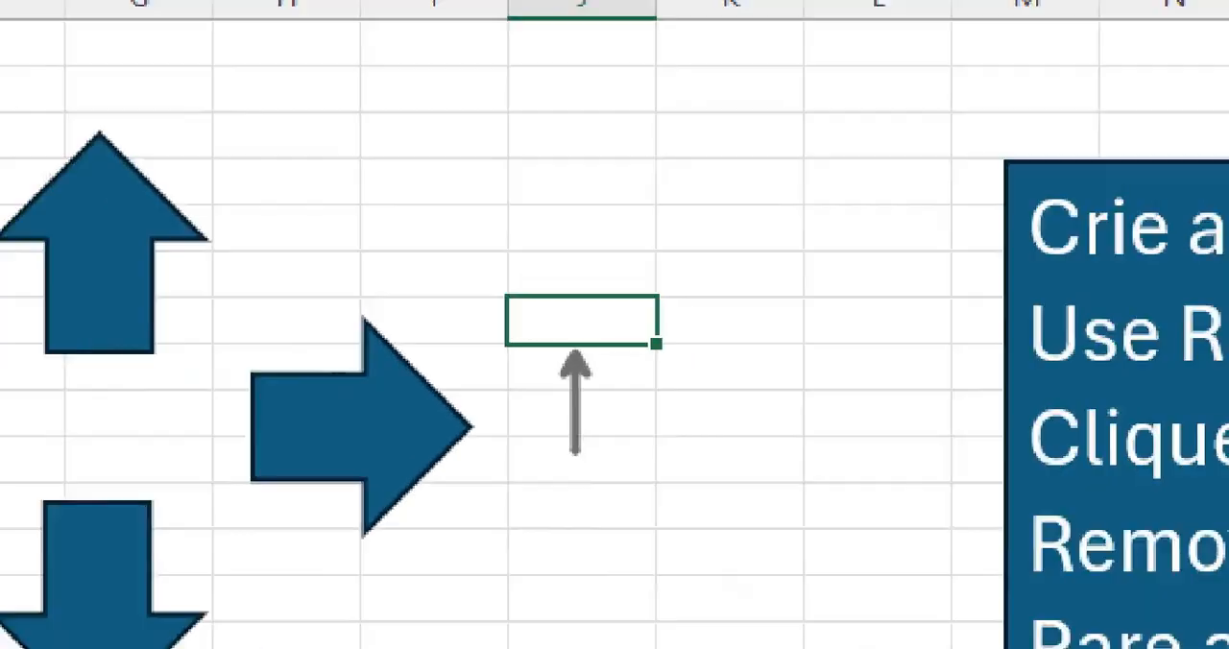
pyautogui.click(684, 379)
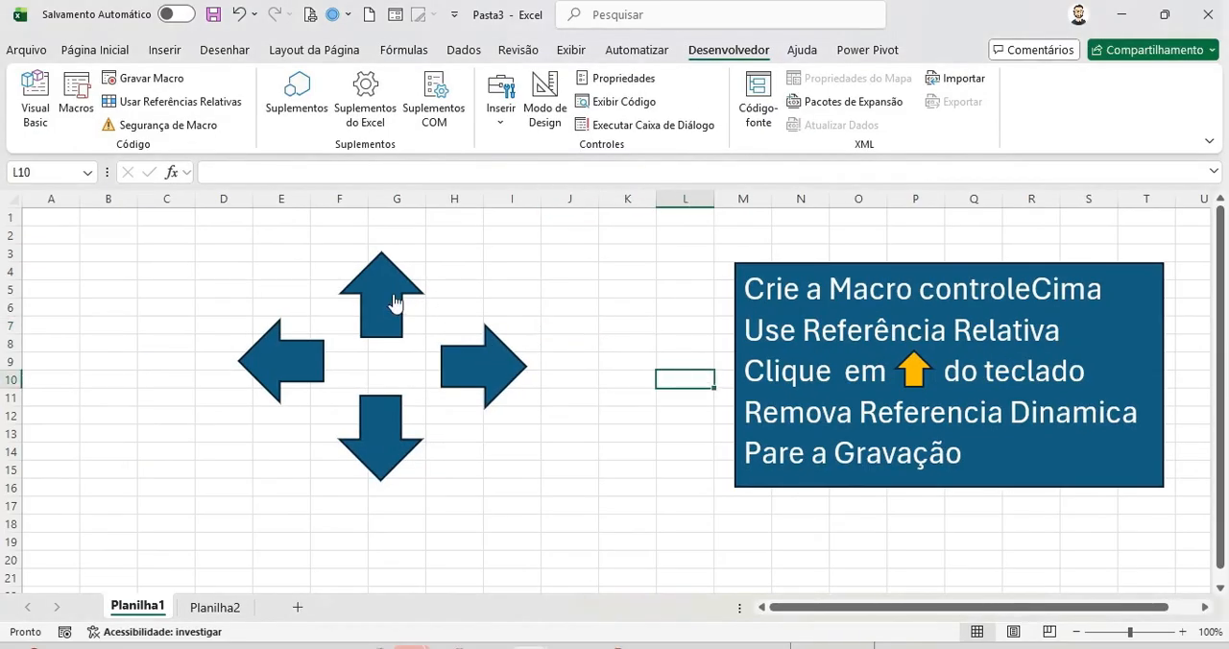
pyautogui.click(554, 330)
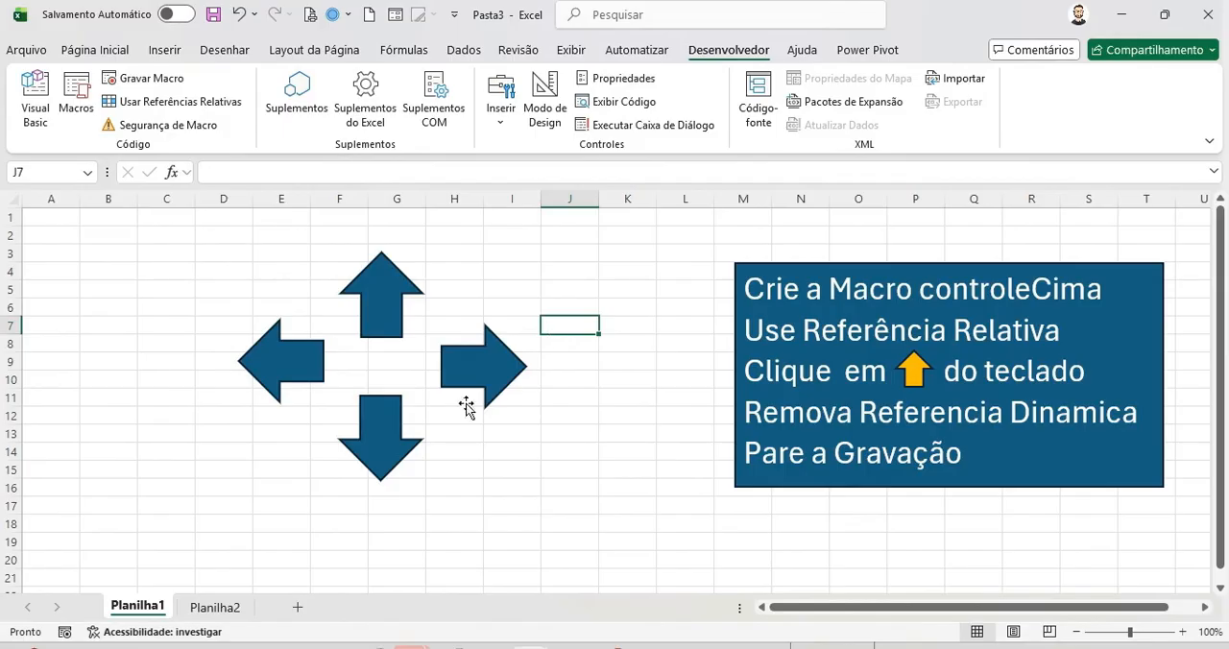
# Step: Start recording a new macro named controleBaixo stored in this workbook
pyautogui.click(156, 491)
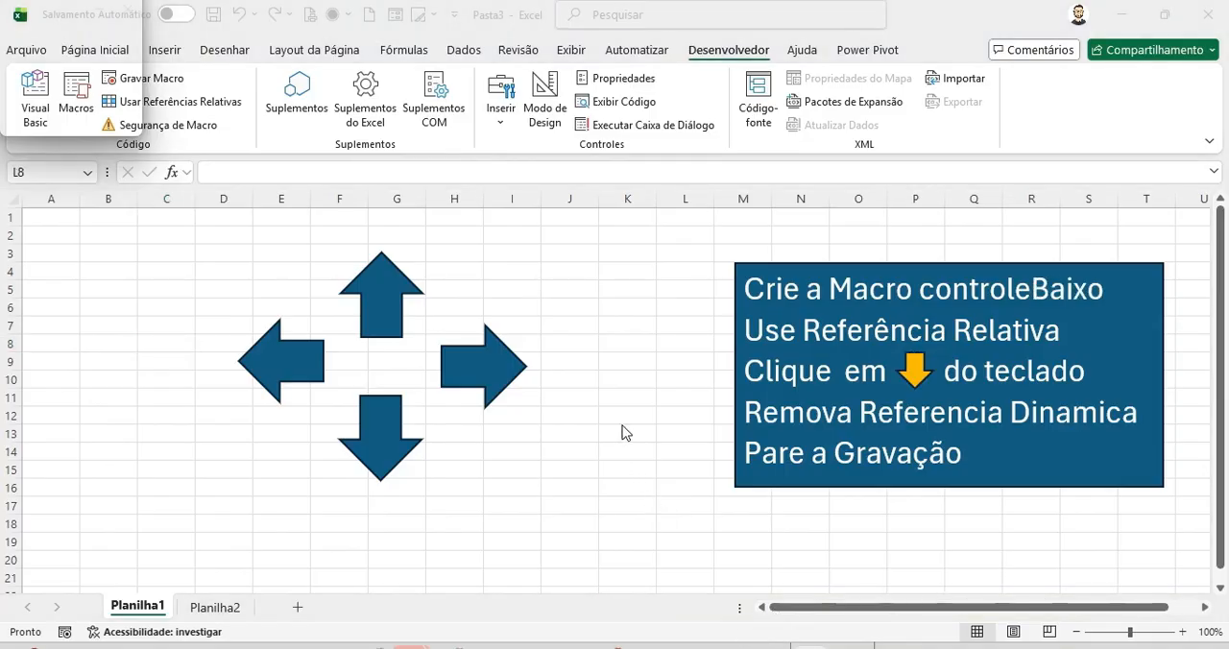
pyautogui.click(168, 85)
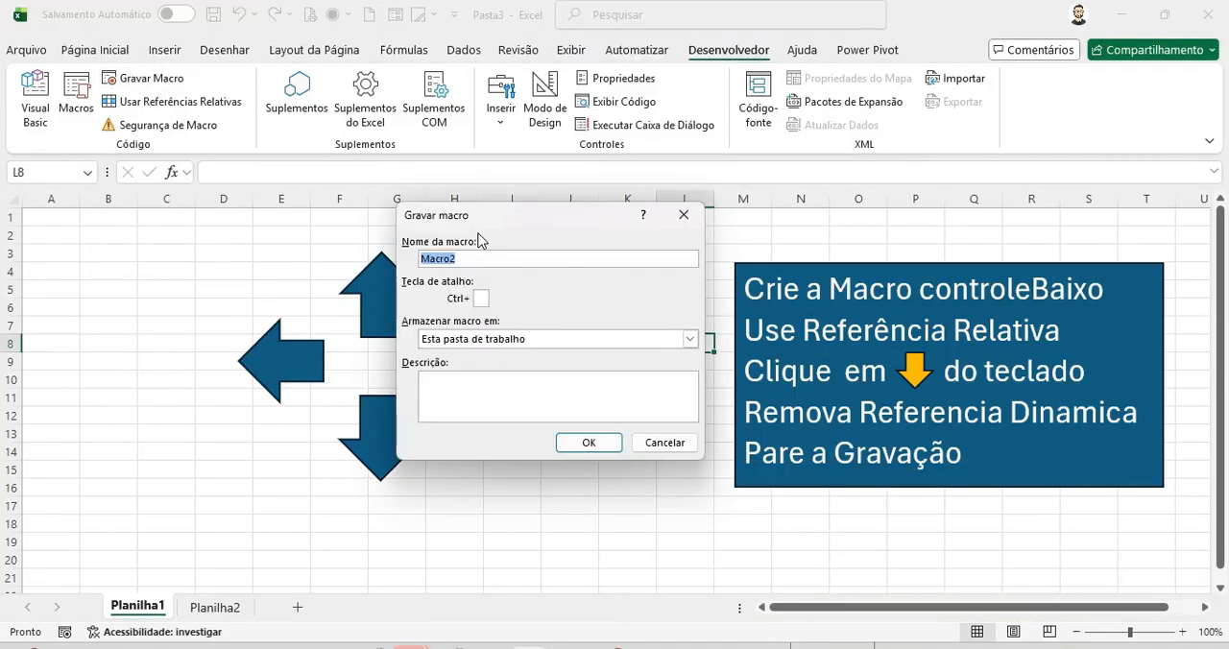
pyautogui.write('controleBaixo')
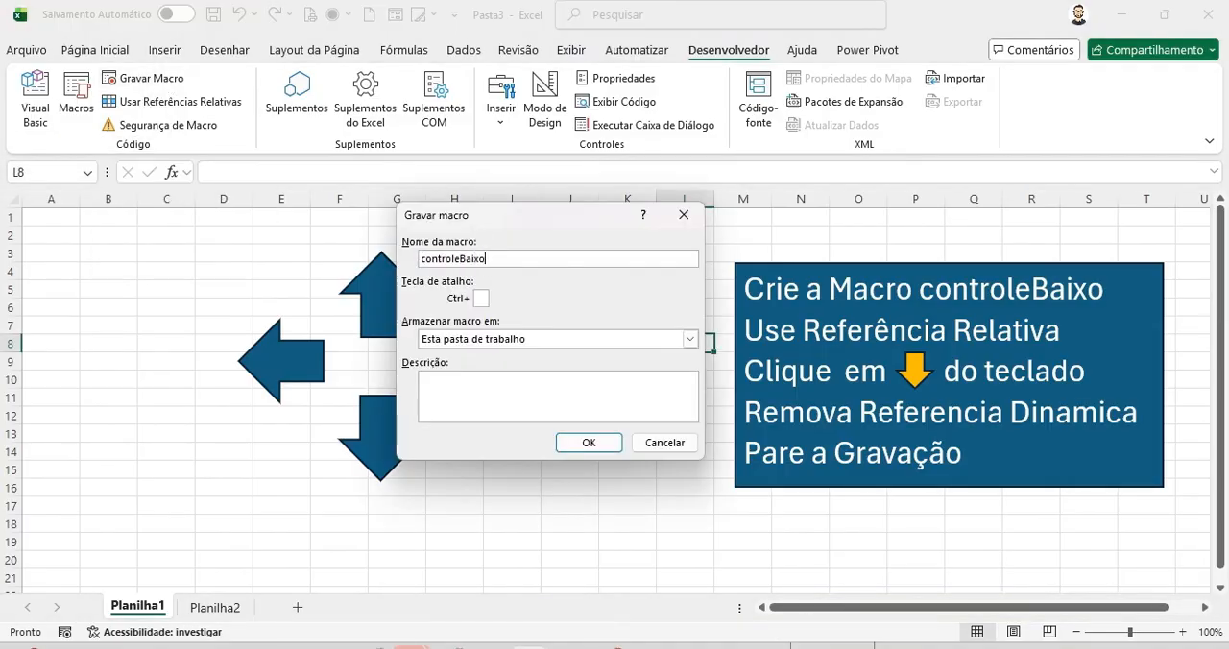
pyautogui.click(588, 443)
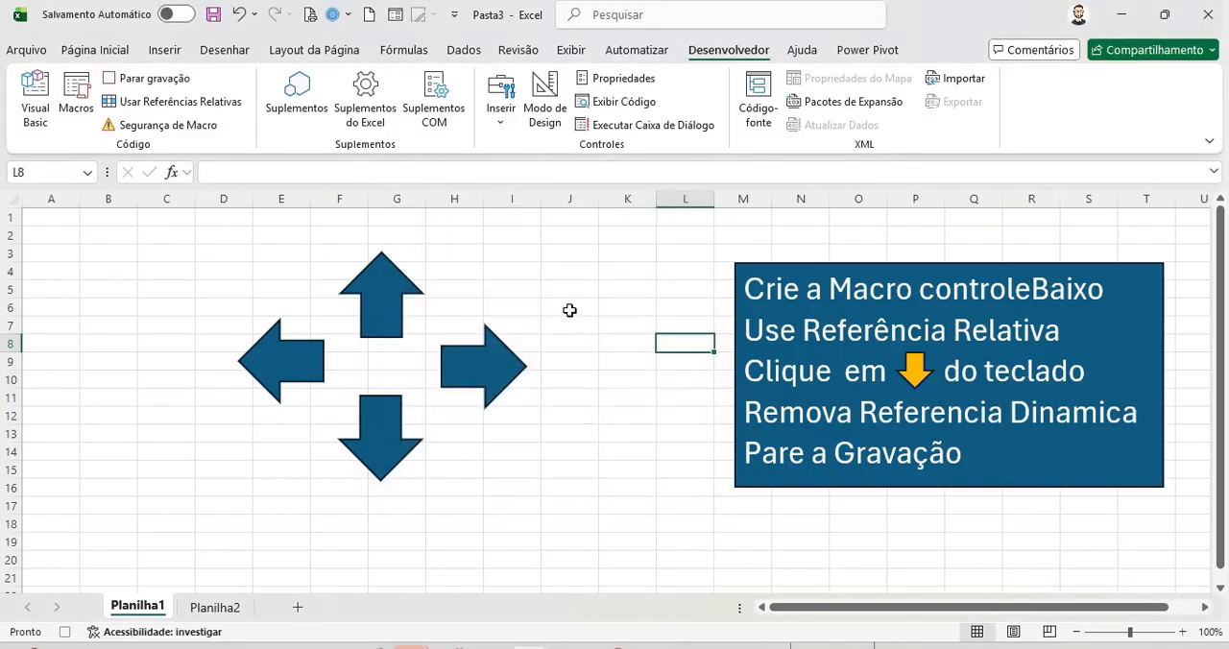
# Step: Switch on relative references and move the active cell down one row while recording
pyautogui.click(213, 112)
pyautogui.press('Down')
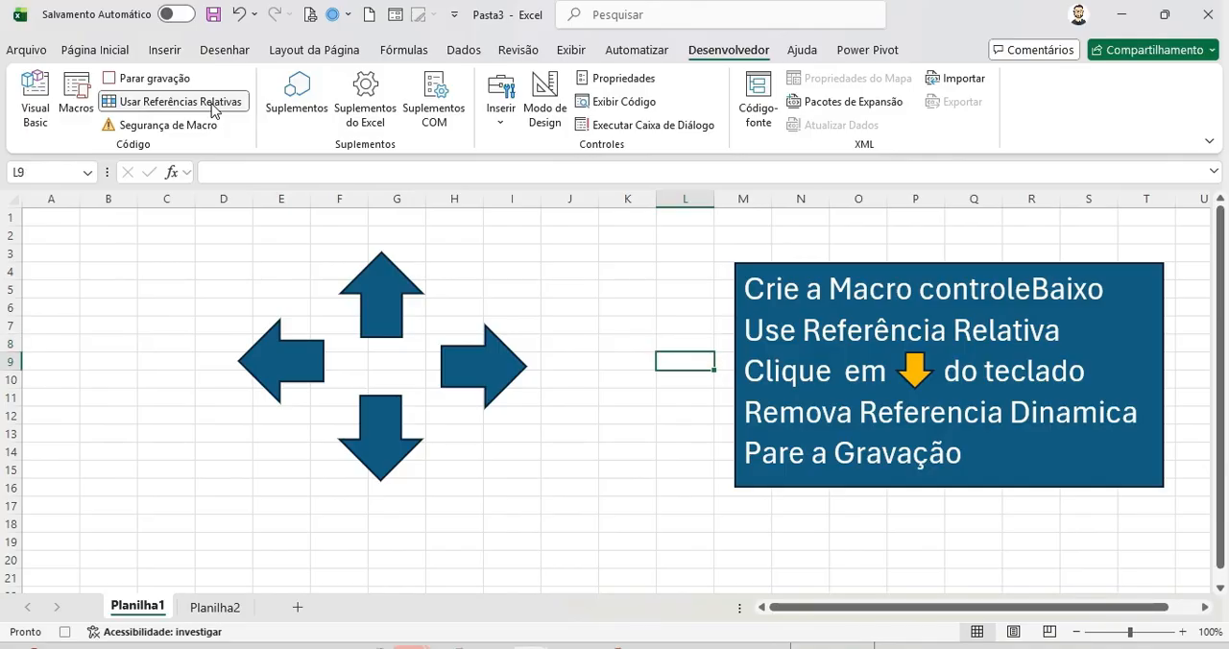
# Step: Assign the controleBaixo macro to the down arrow shape
pyautogui.click(384, 437)
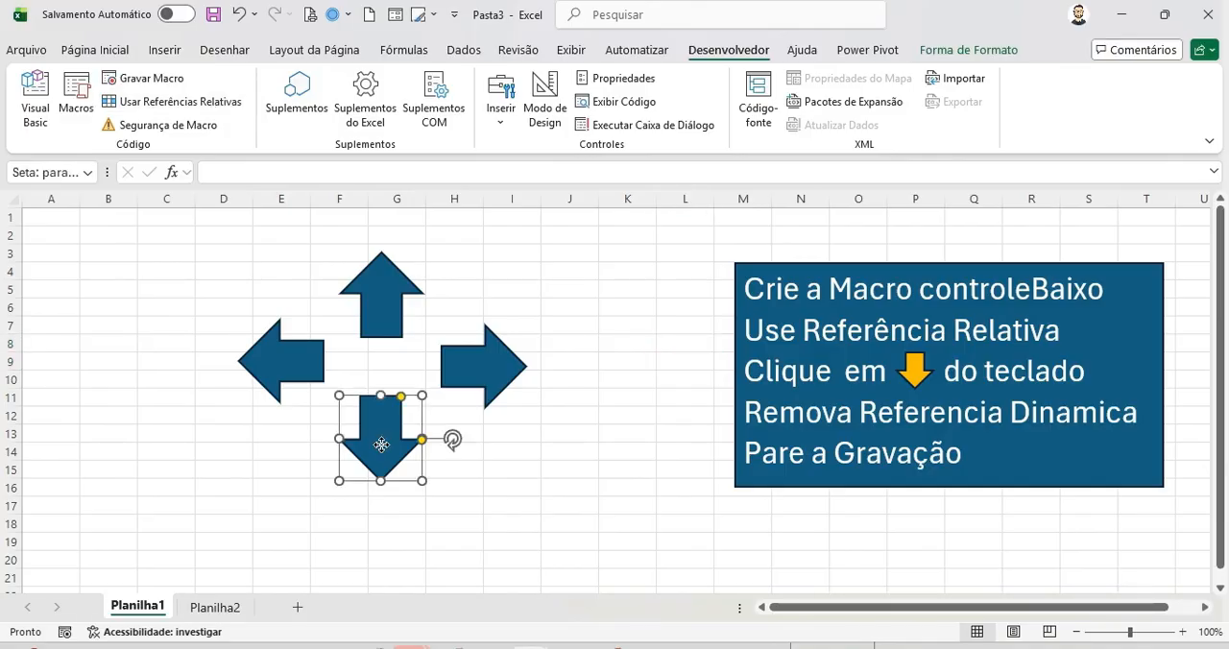
pyautogui.rightClick(384, 446)
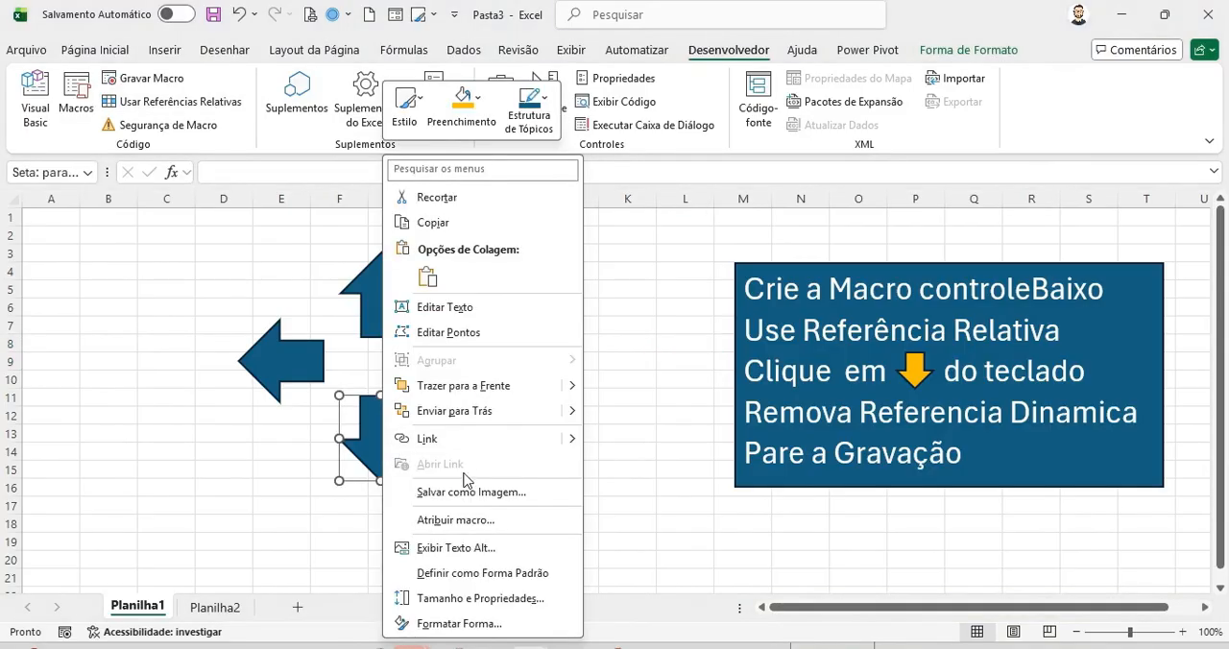
pyautogui.click(479, 520)
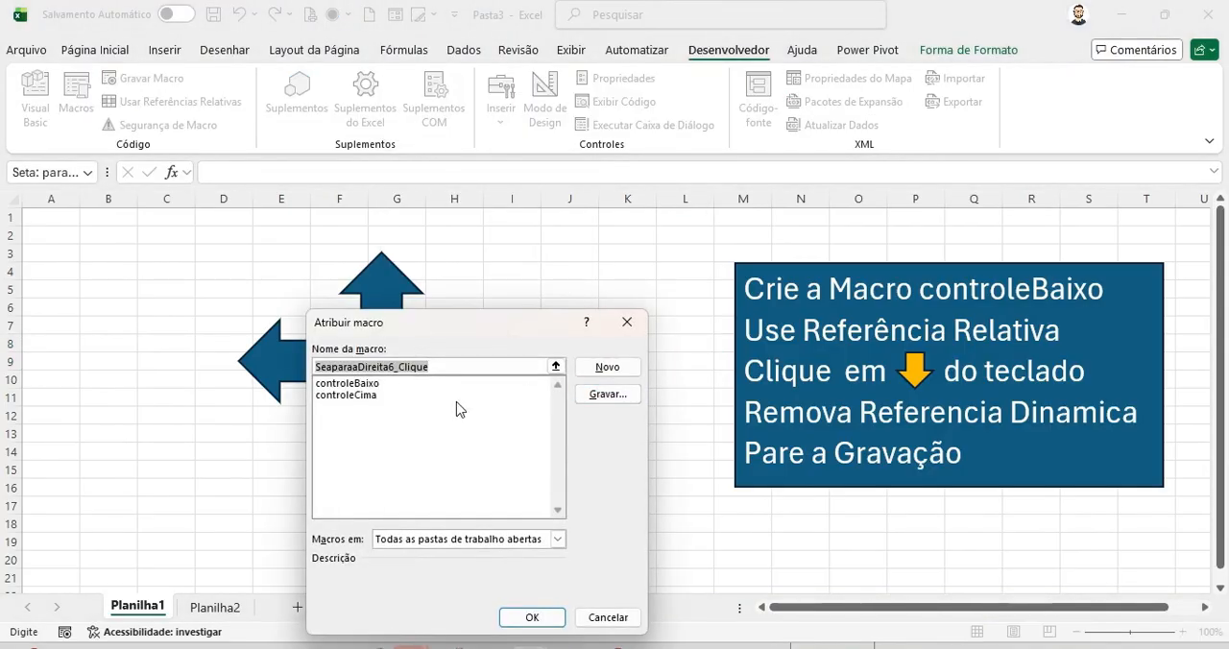
pyautogui.click(381, 384)
pyautogui.click(532, 618)
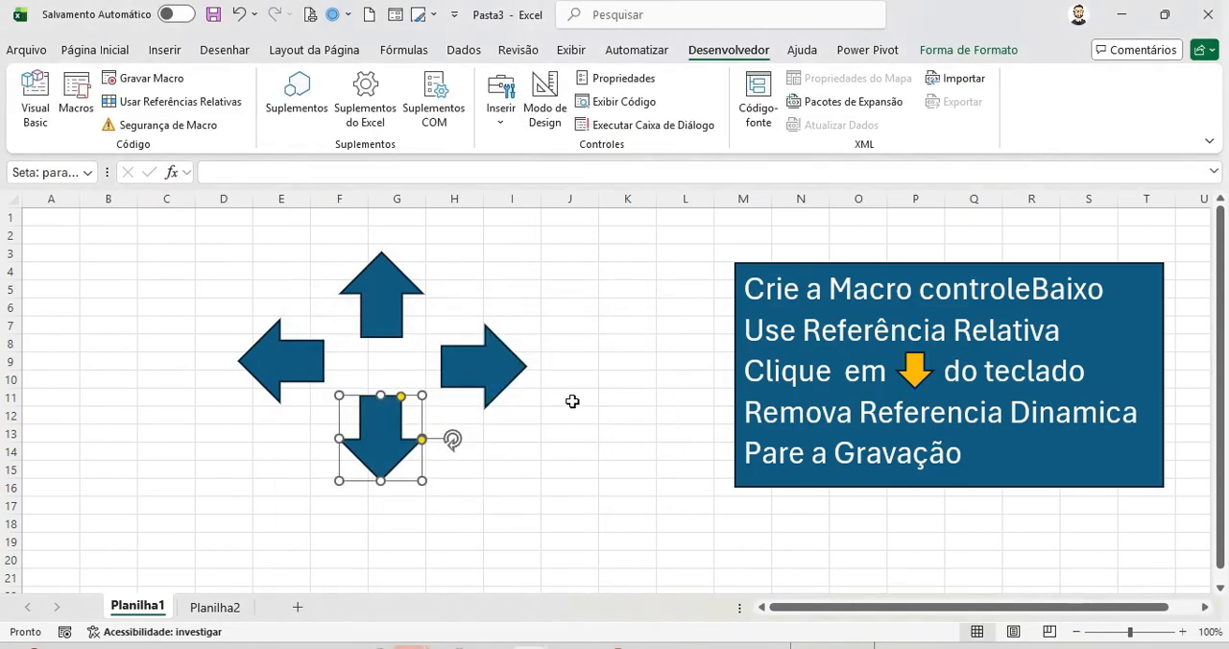
# Step: Test the up and down arrow shapes by running them repeatedly from a selected cell
pyautogui.click(573, 361)
pyautogui.click(383, 319)
pyautogui.click(383, 319)
pyautogui.tripleClick(383, 318)
pyautogui.click(390, 444)
pyautogui.click(389, 443)
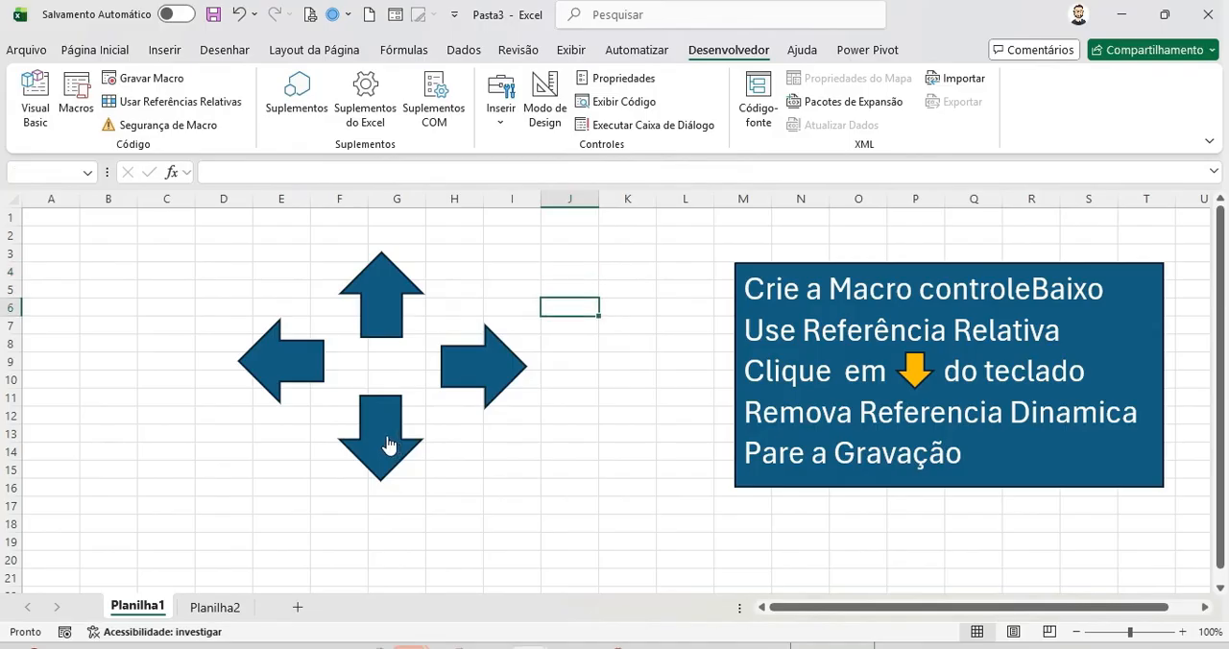
pyautogui.click(388, 439)
pyautogui.click(387, 432)
pyautogui.click(387, 423)
pyautogui.click(381, 331)
pyautogui.click(381, 331)
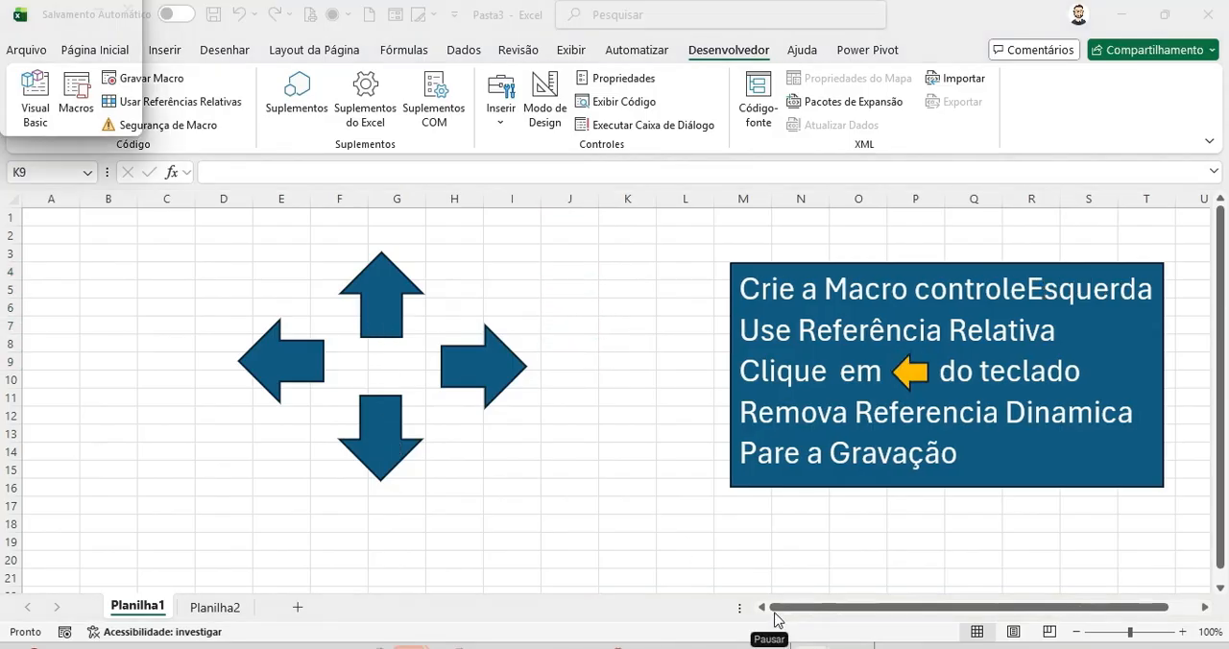
# Step: Start recording a new macro named controleEsquerda stored in this workbook
pyautogui.click(173, 85)
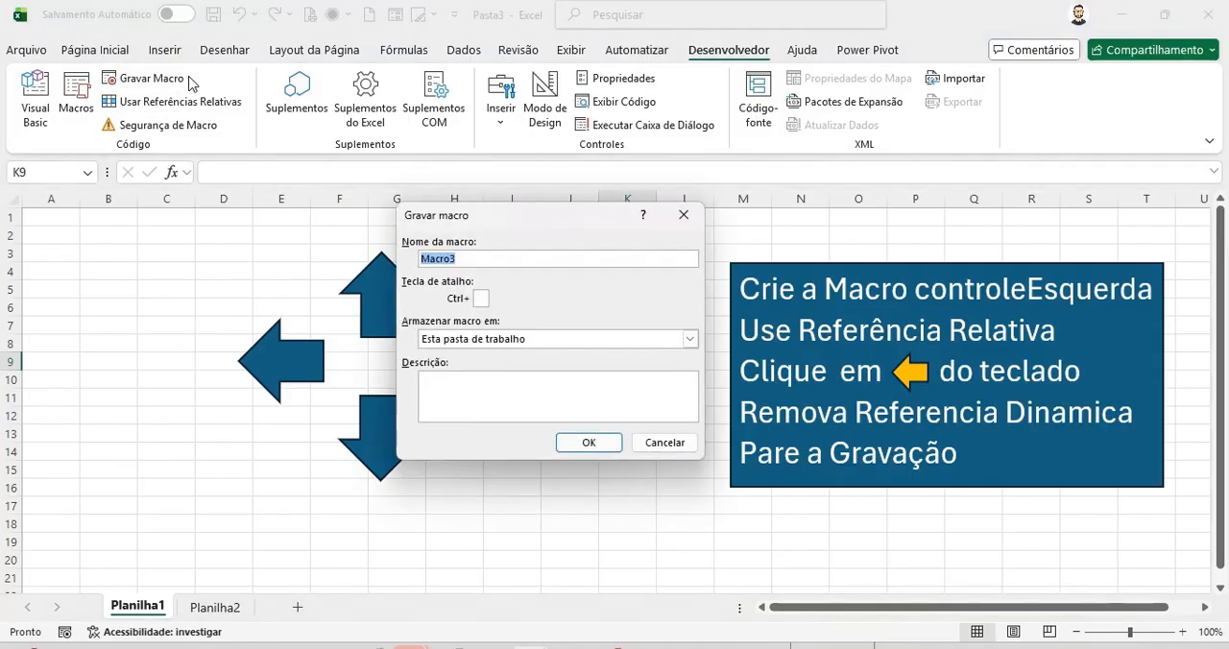
pyautogui.write('controleEsquer')
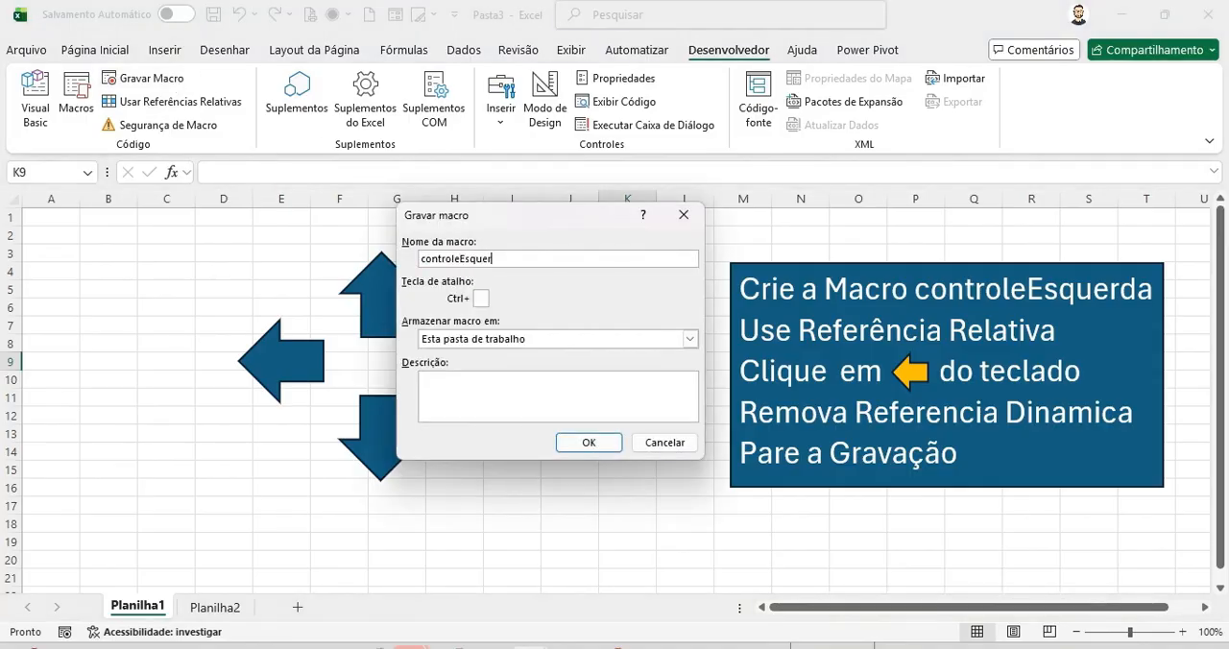
pyautogui.write('da')
pyautogui.click(586, 441)
# Step: Record a one-column move to the left with relative references on, then switch them off and stop recording
pyautogui.click(177, 101)
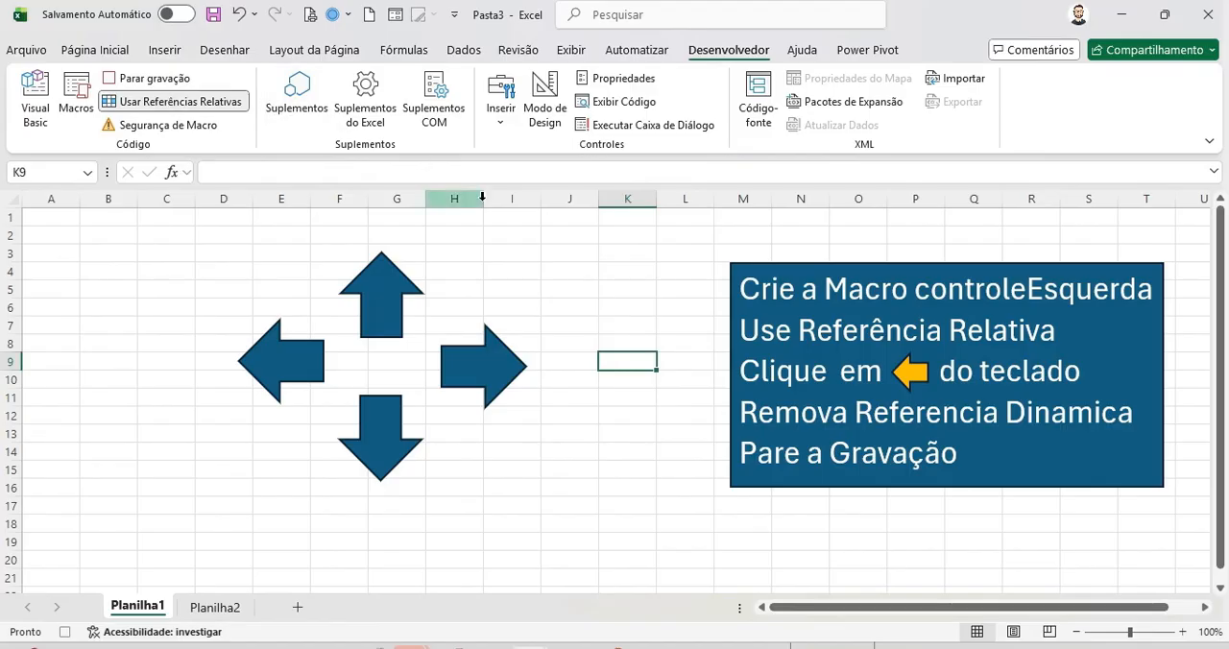
pyautogui.press('Left')
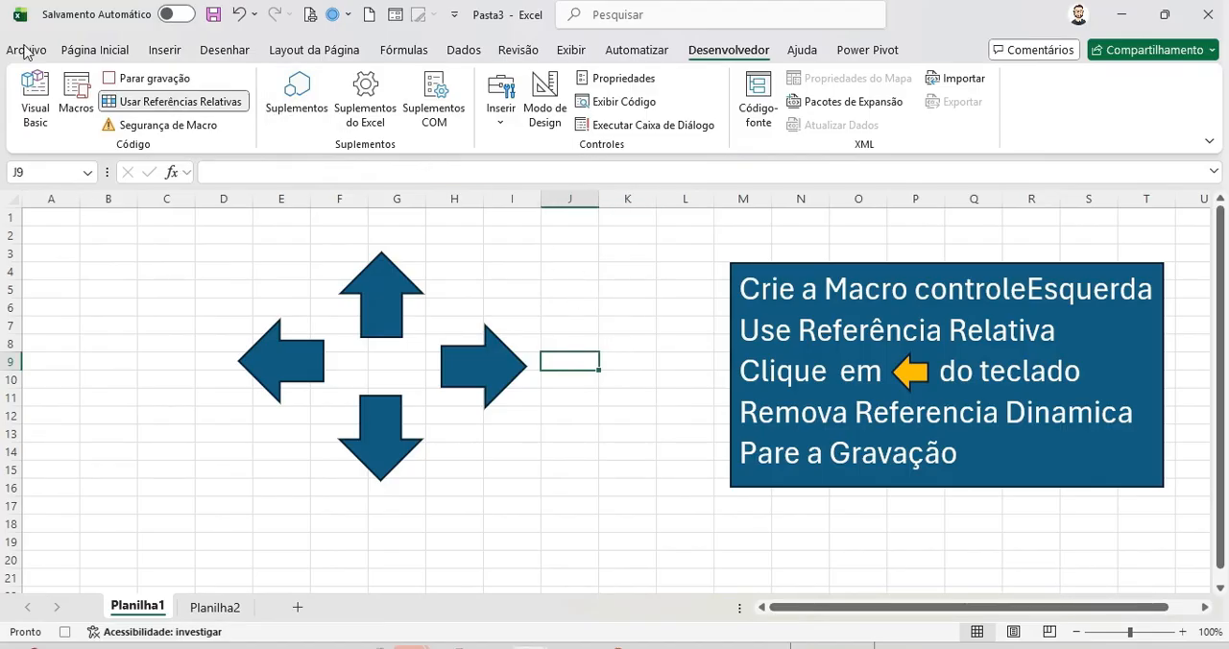
pyautogui.click(177, 101)
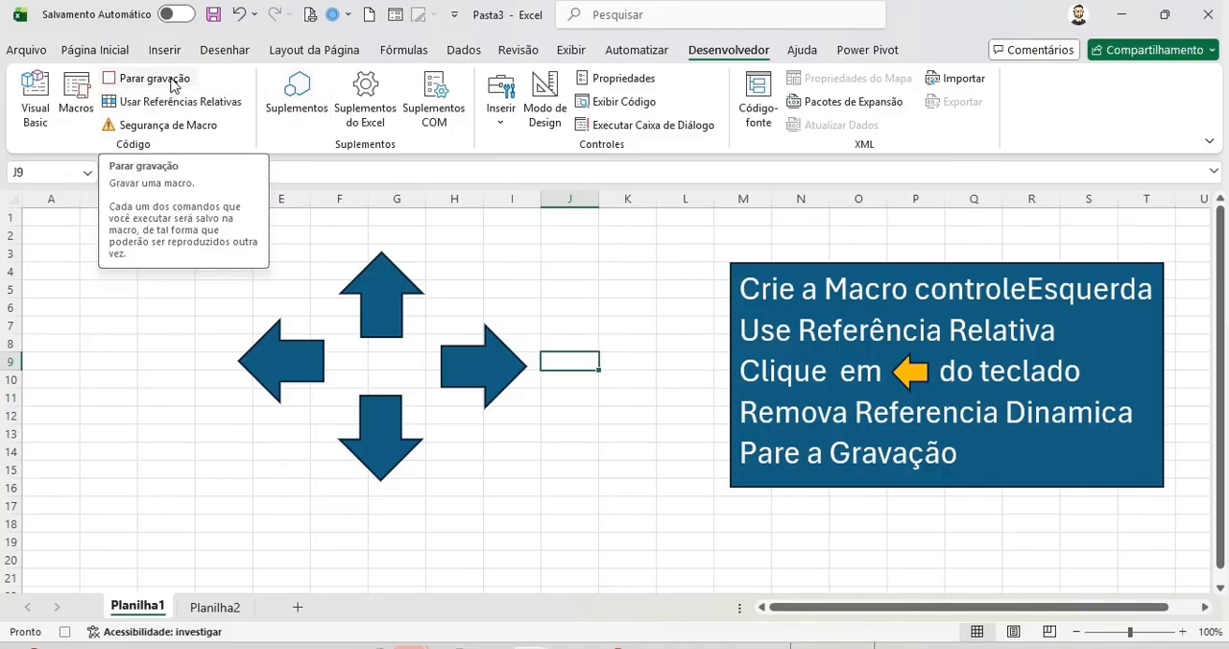
pyautogui.click(173, 87)
# Step: Assign the controleEsquerda macro to the left arrow shape
pyautogui.rightClick(288, 361)
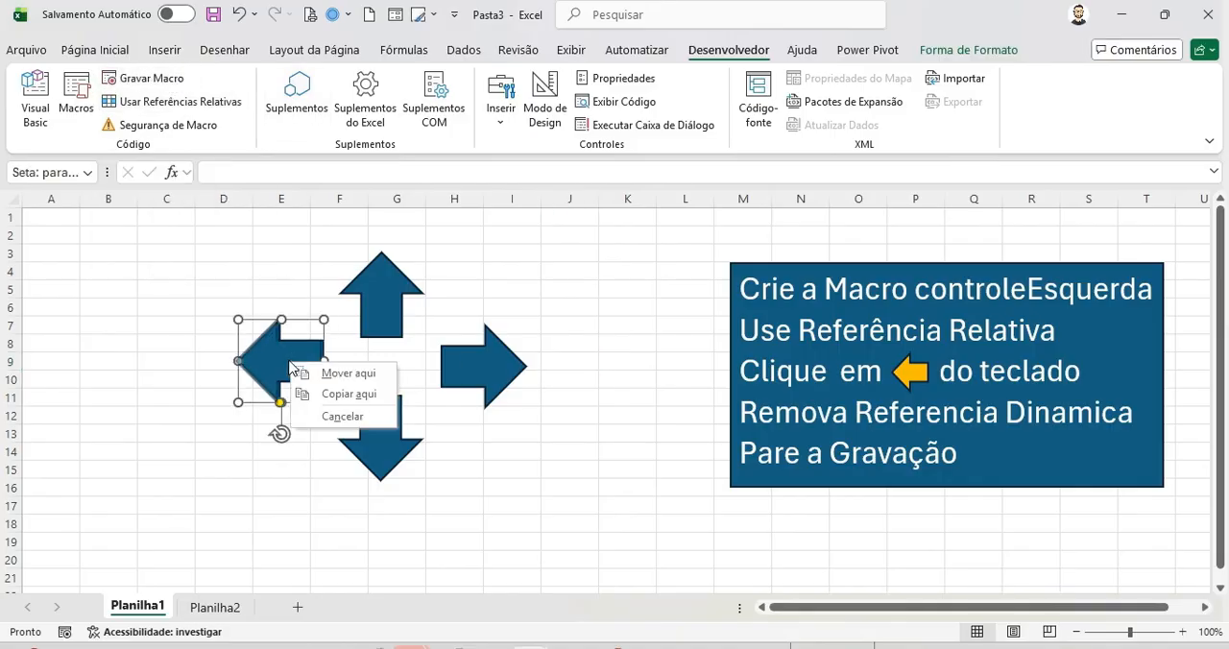
pyautogui.press('Escape')
pyautogui.rightClick(290, 367)
pyautogui.click(341, 438)
pyautogui.click(277, 407)
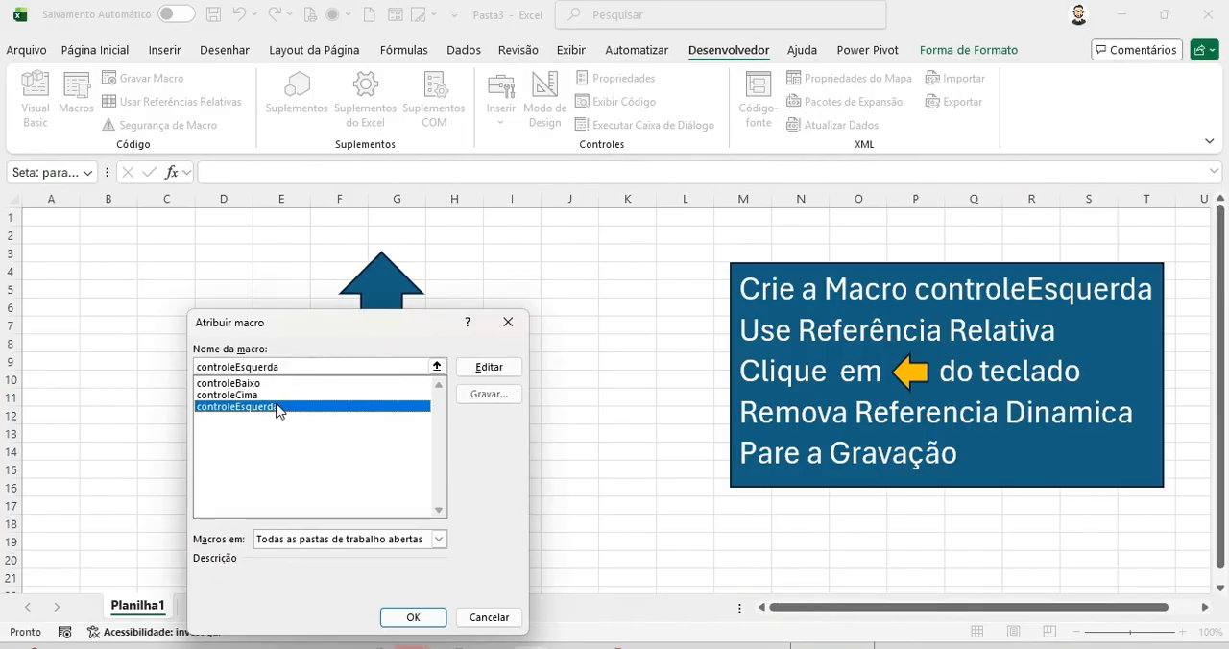
pyautogui.click(413, 617)
# Step: Test the left and down arrow shapes by running them from a selected cell
pyautogui.click(620, 408)
pyautogui.click(275, 370)
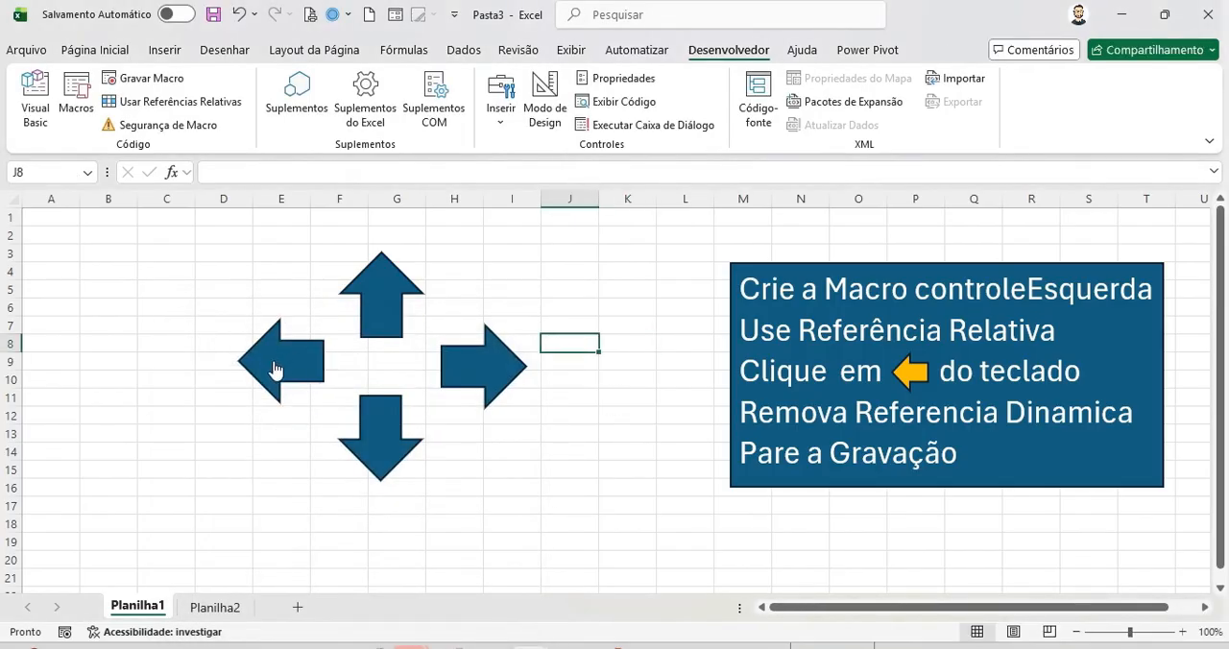
pyautogui.click(275, 370)
pyautogui.click(378, 447)
pyautogui.click(378, 447)
pyautogui.click(569, 326)
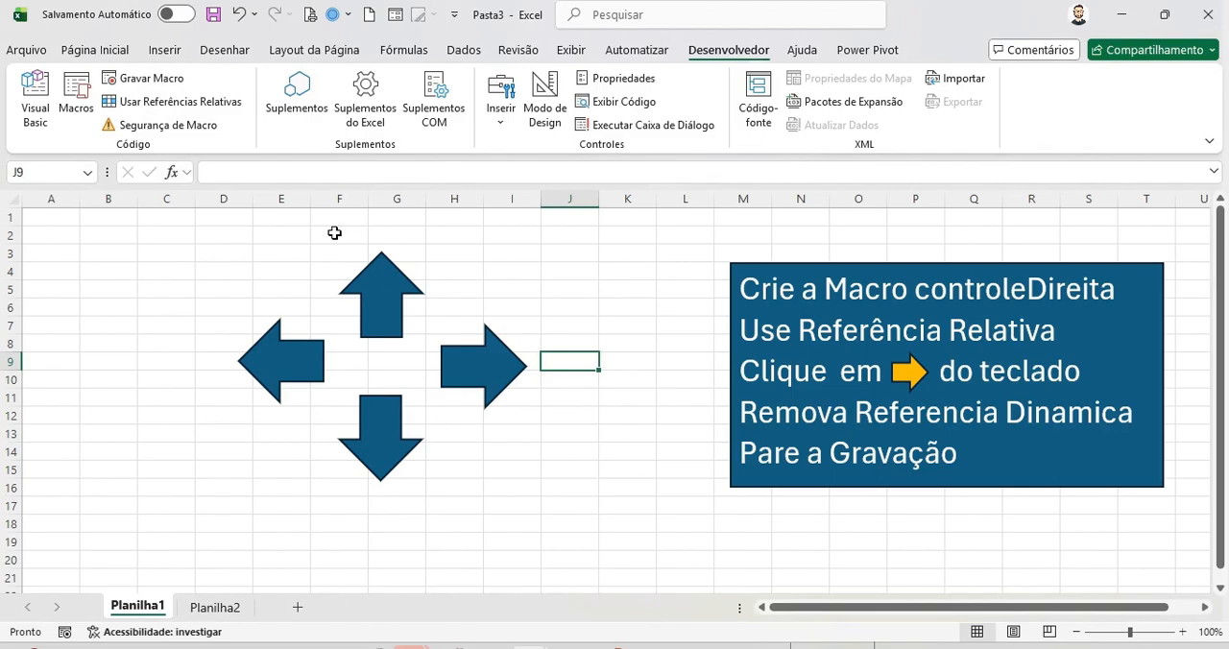
# Step: Start recording a new macro named controleDireita stored in this workbook
pyautogui.click(154, 78)
pyautogui.write('co')
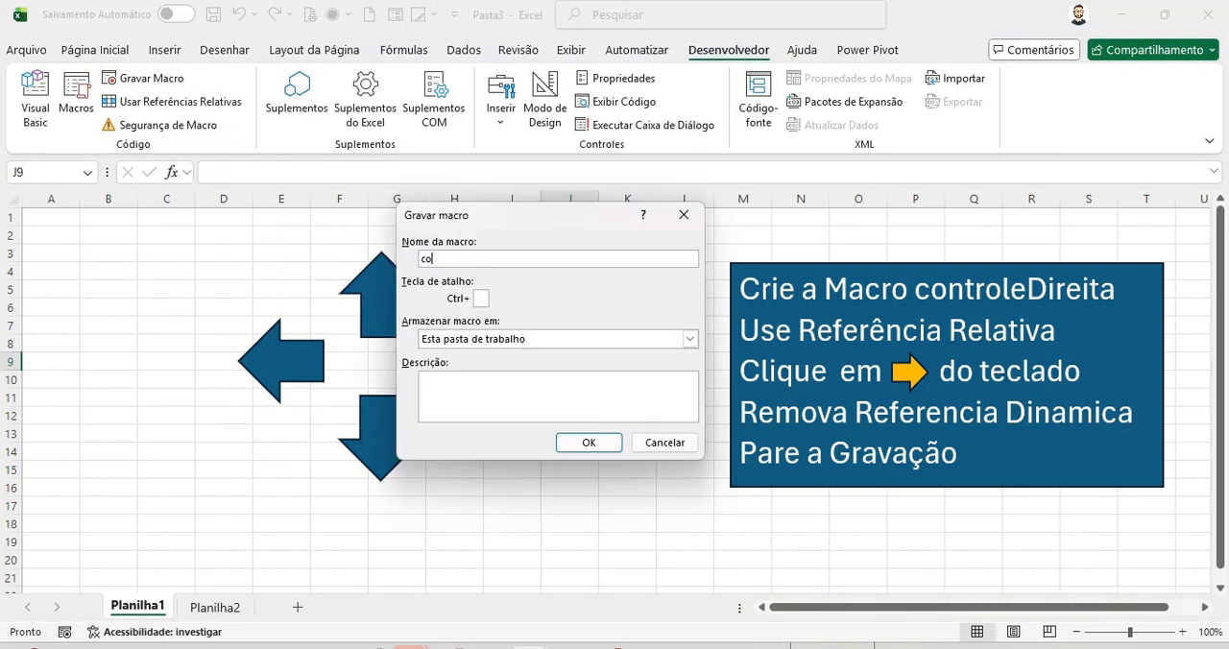
pyautogui.write('ntroleDireita')
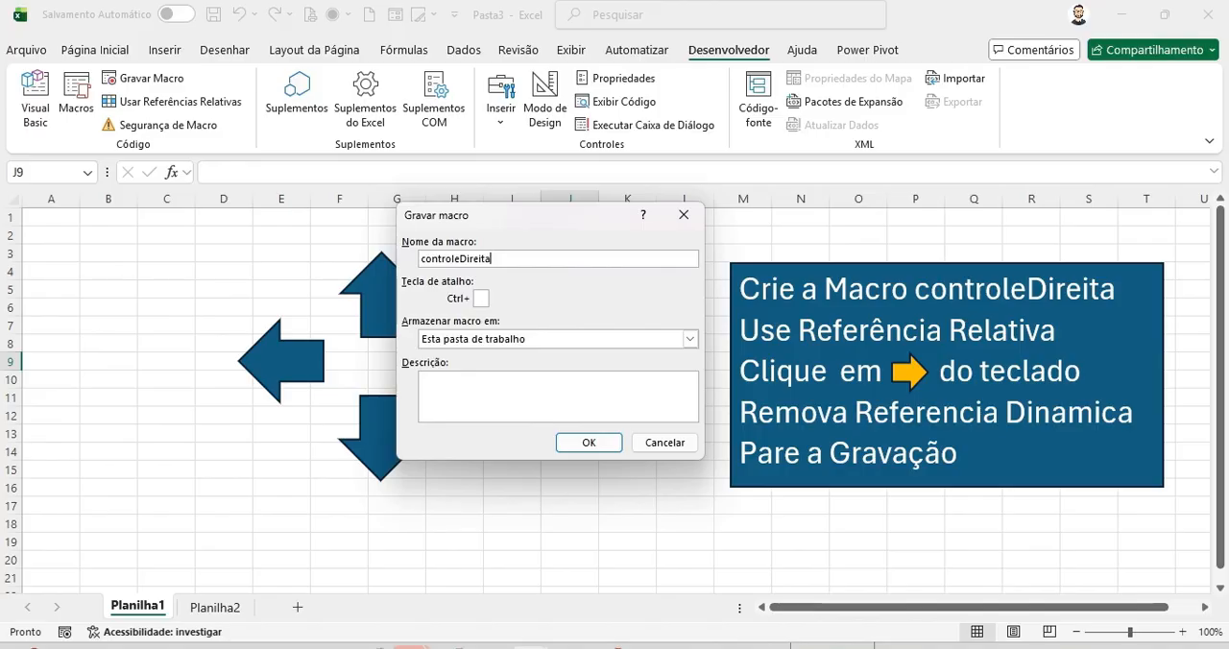
pyautogui.click(600, 444)
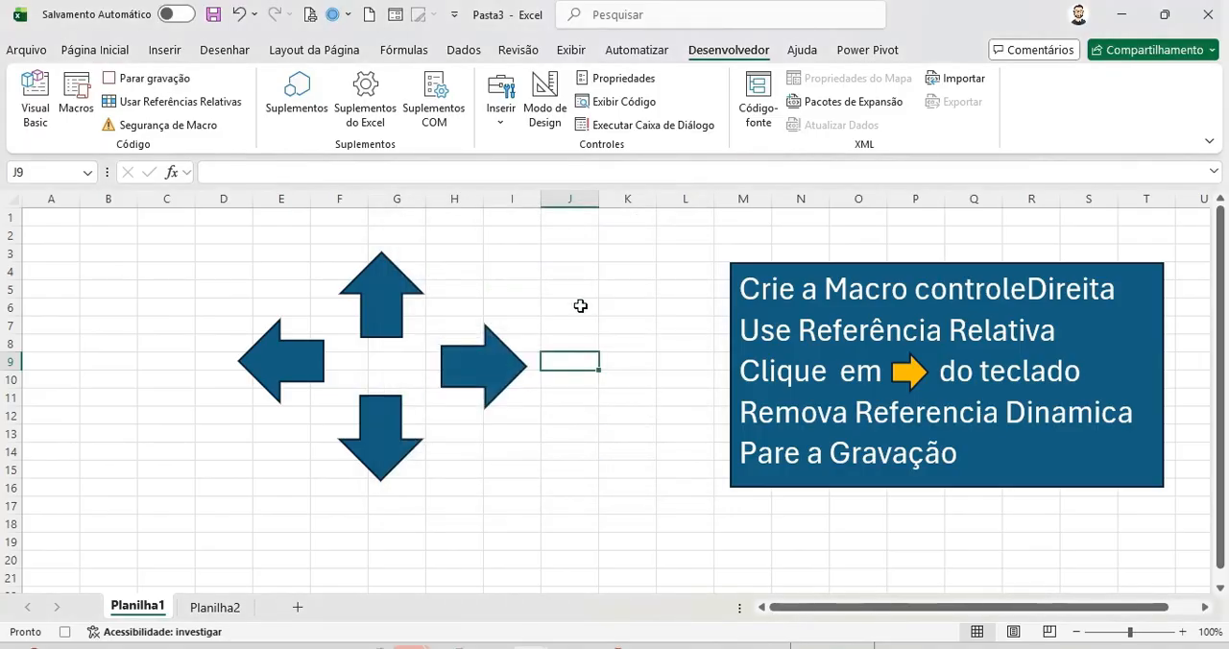
# Step: Record a one-column move to the right with relative references on, then switch them off and stop recording
pyautogui.click(172, 101)
pyautogui.press('Right')
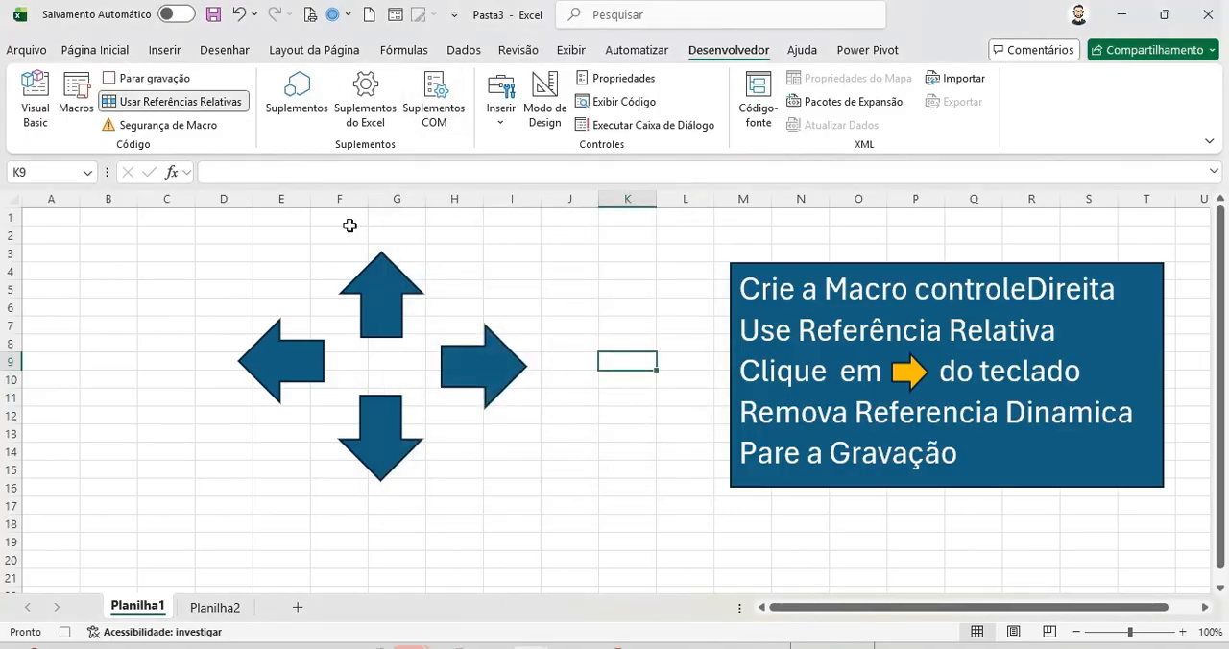
pyautogui.click(219, 108)
pyautogui.click(157, 78)
# Step: Assign the controleDireita macro to the right arrow shape
pyautogui.rightClick(483, 389)
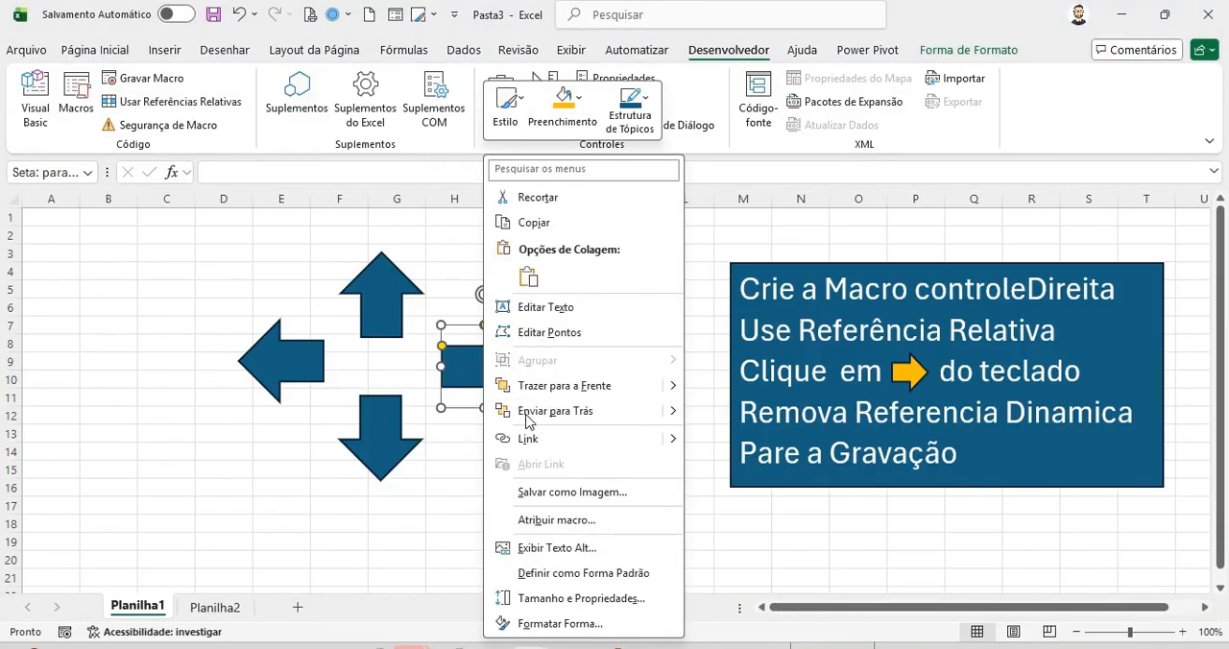
pyautogui.click(556, 520)
pyautogui.click(415, 407)
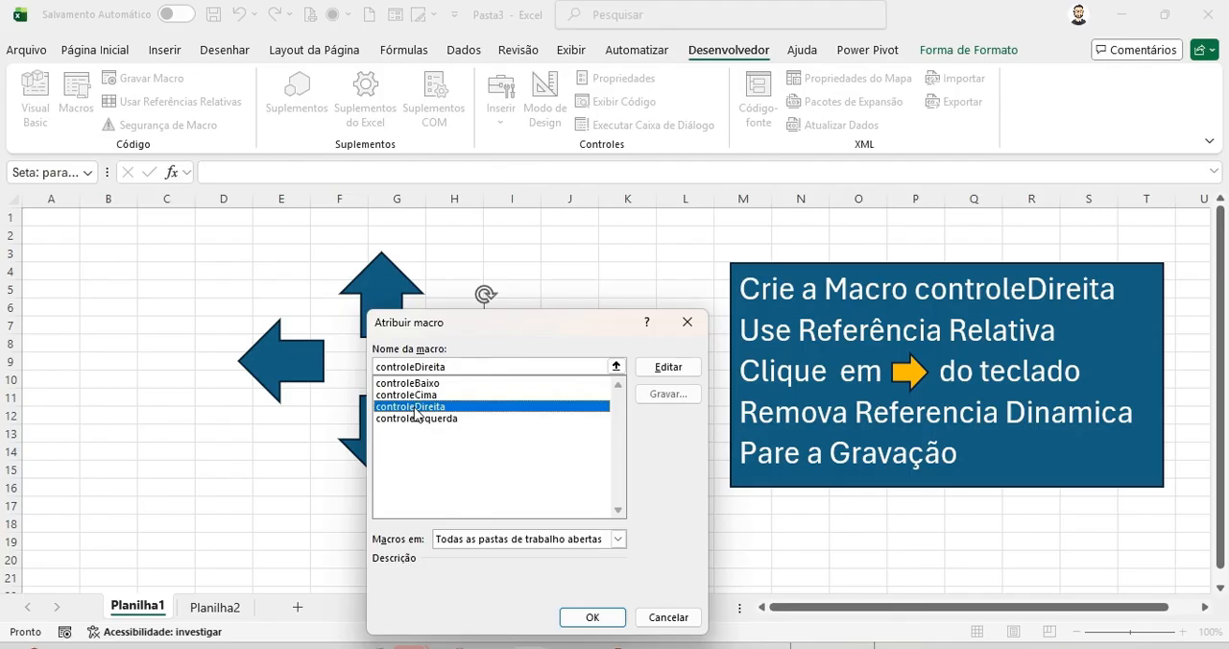
pyautogui.click(589, 617)
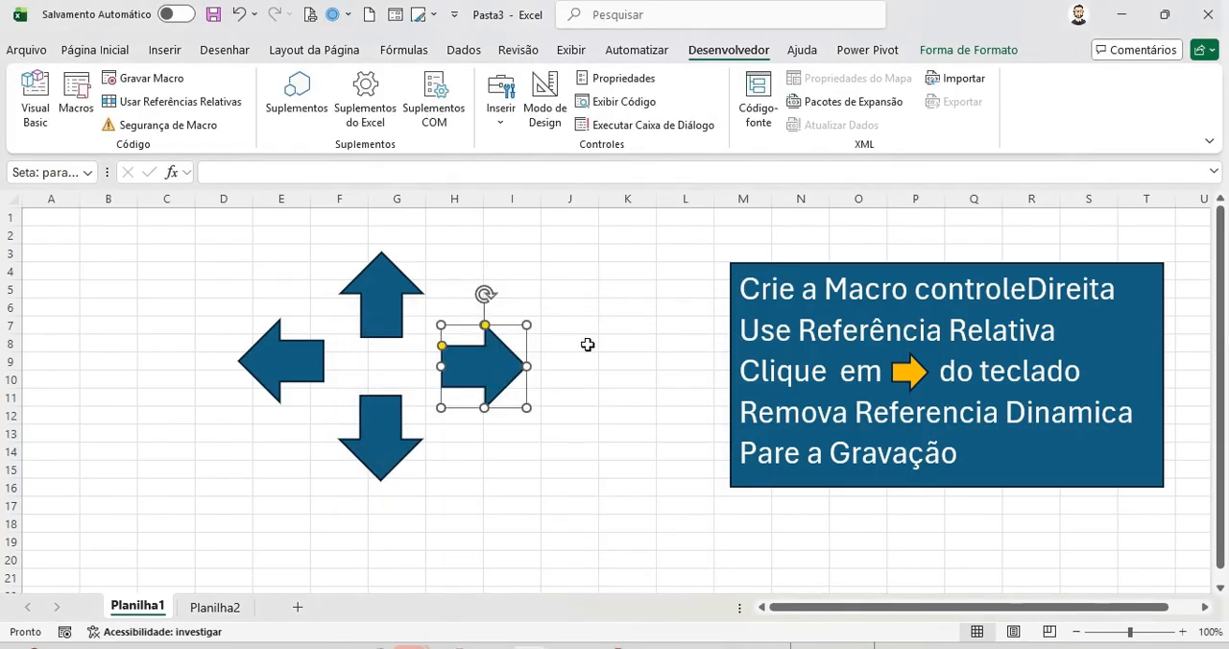
pyautogui.click(588, 344)
# Step: Test all four arrow shapes by running each of them repeatedly from a selected cell
pyautogui.click(404, 298)
pyautogui.click(382, 286)
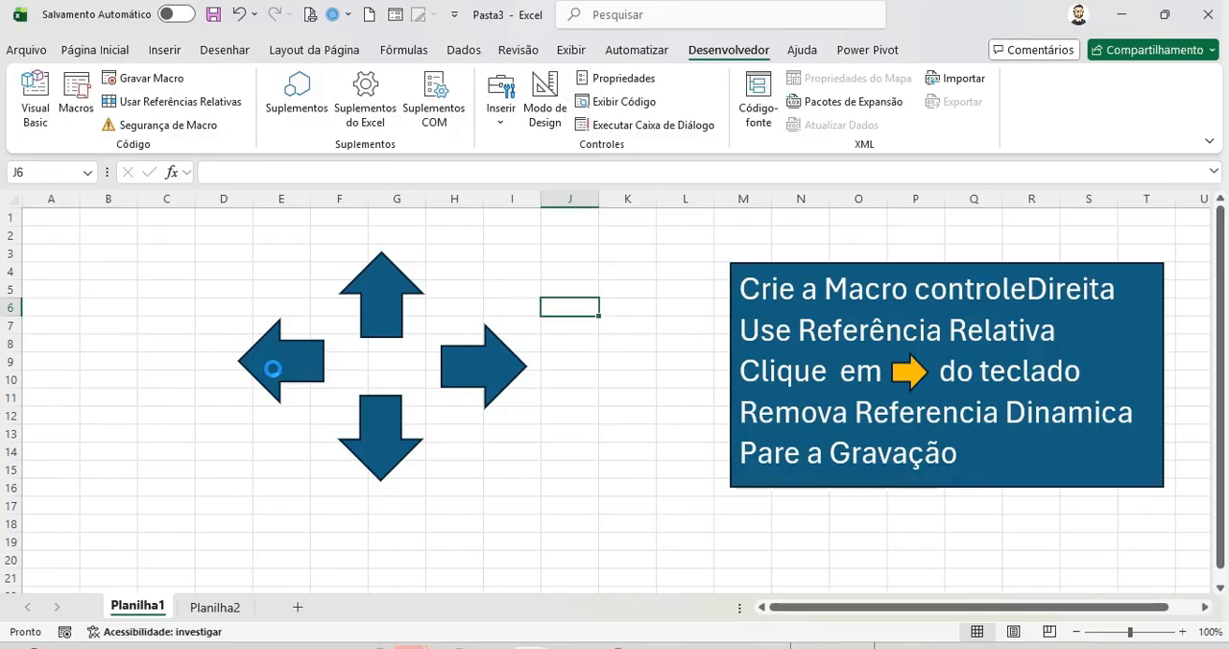
pyautogui.click(273, 368)
pyautogui.click(395, 446)
pyautogui.click(395, 448)
pyautogui.click(490, 382)
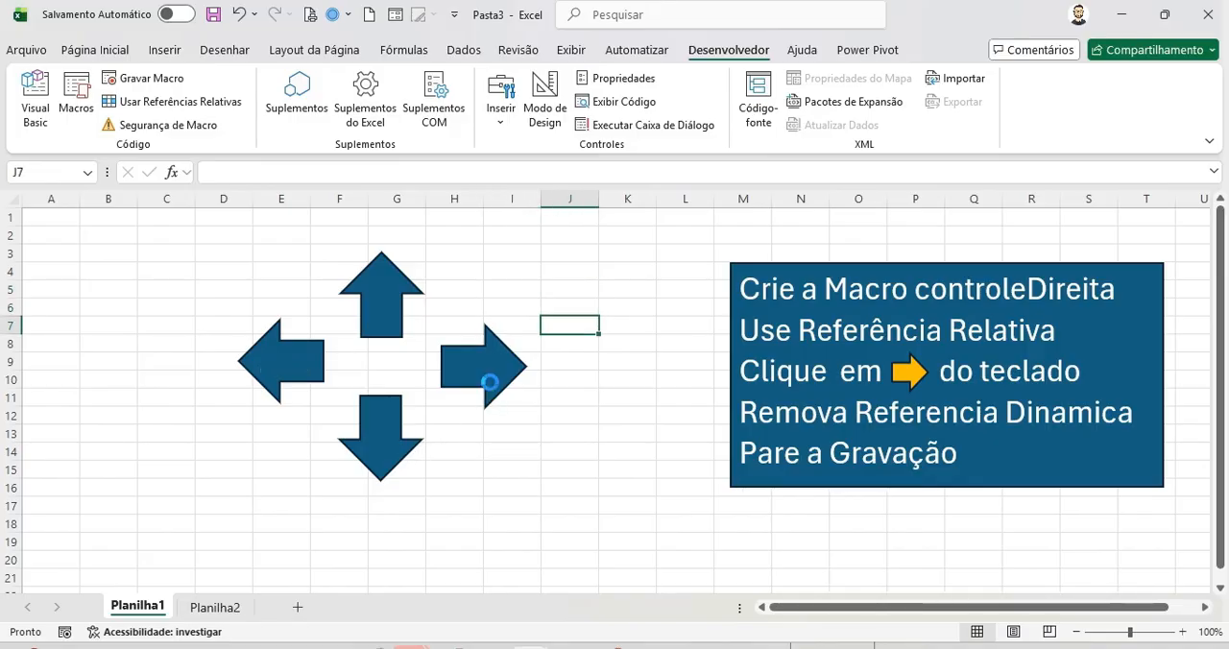
pyautogui.click(389, 300)
pyautogui.click(381, 286)
pyautogui.click(293, 363)
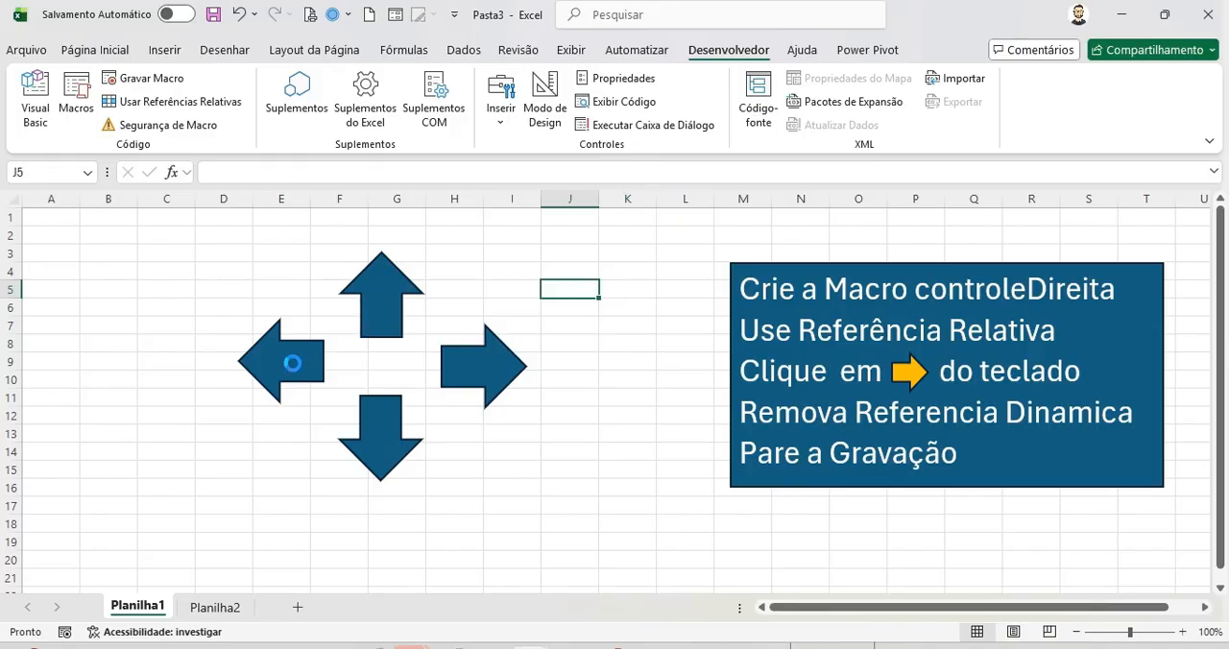
pyautogui.click(376, 431)
pyautogui.click(464, 397)
pyautogui.click(464, 398)
pyautogui.click(374, 285)
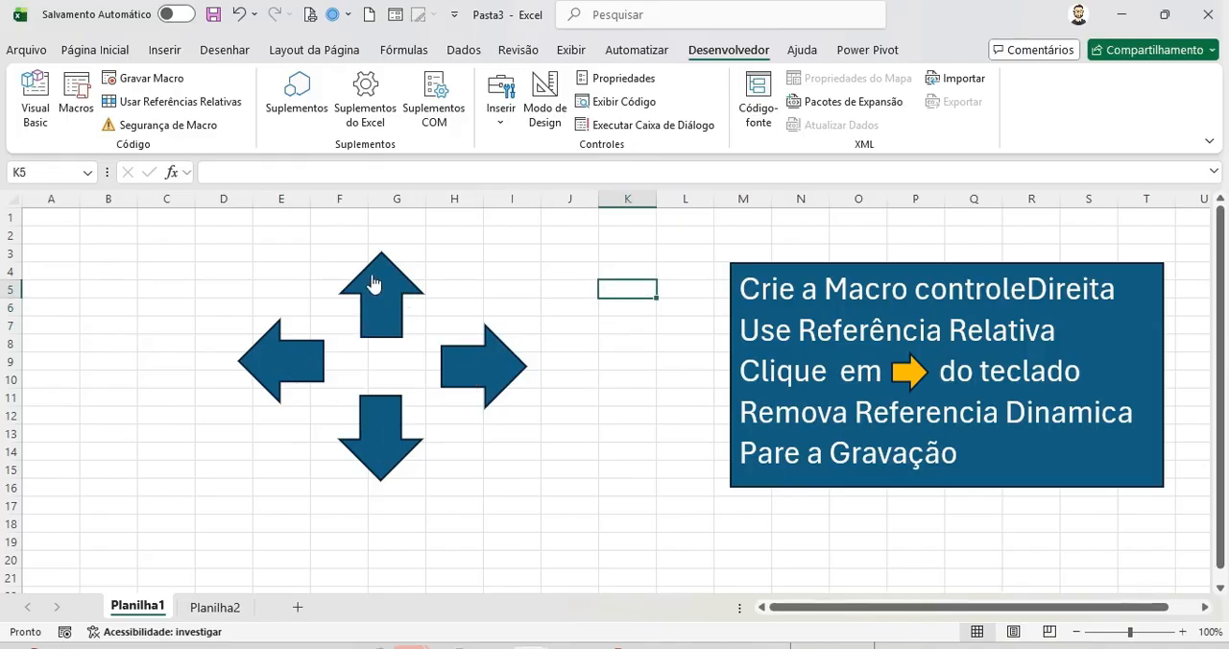
pyautogui.click(329, 375)
pyautogui.click(310, 383)
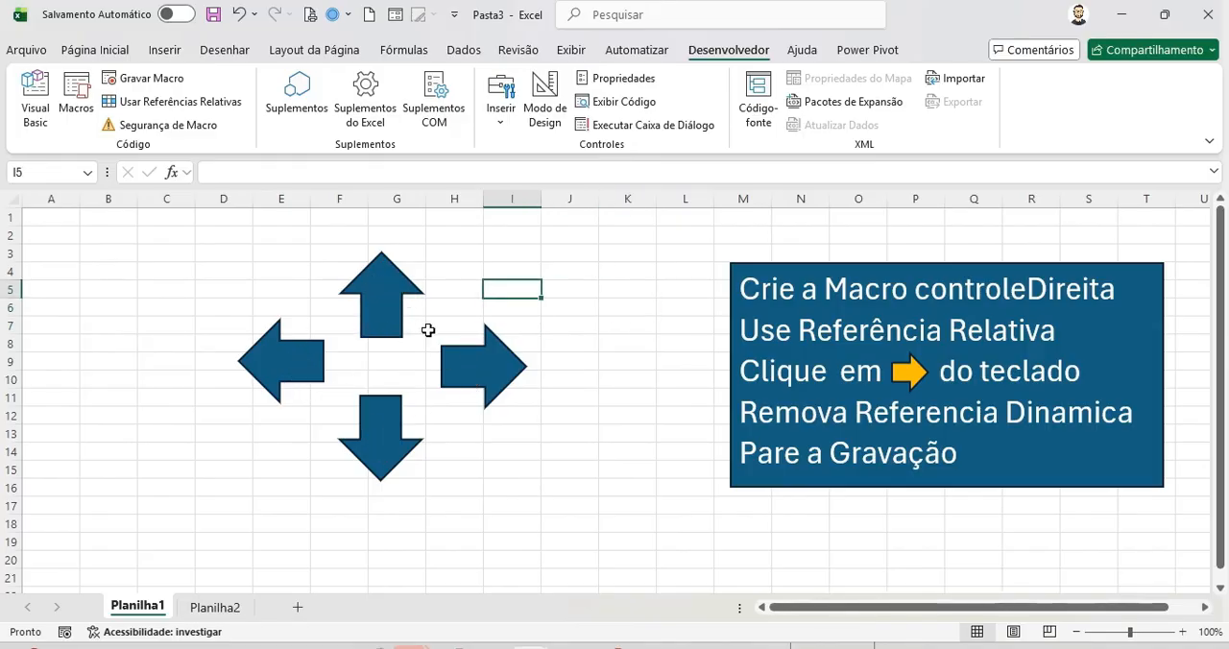
pyautogui.click(371, 449)
pyautogui.click(477, 396)
pyautogui.click(476, 396)
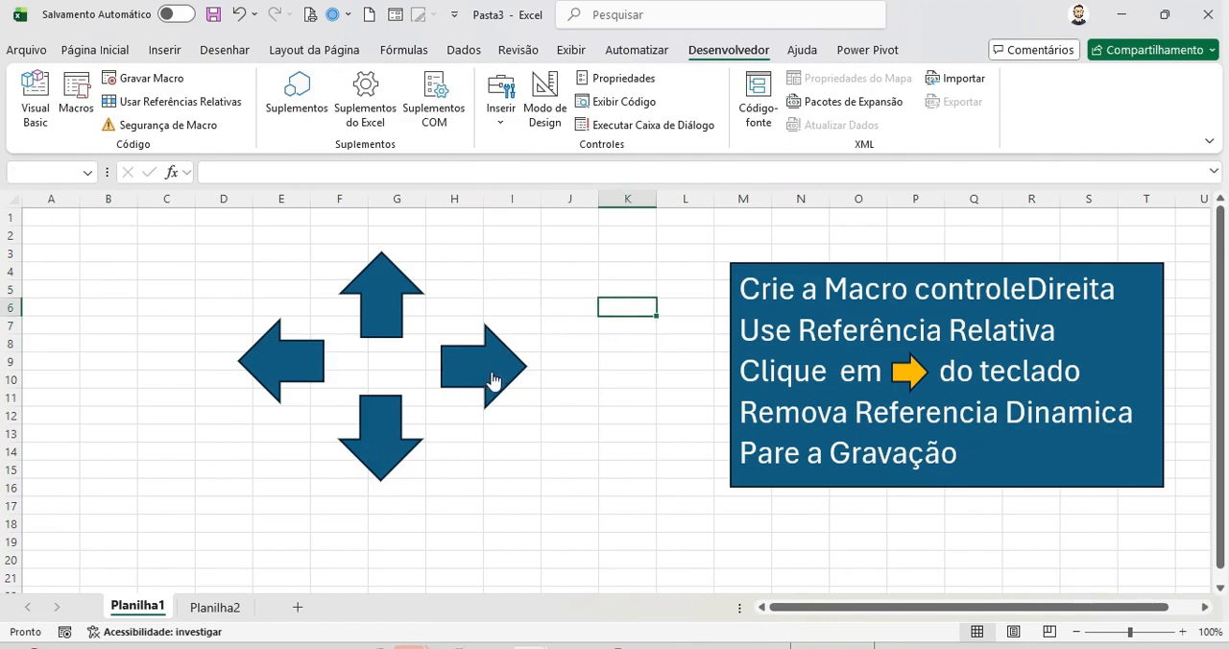